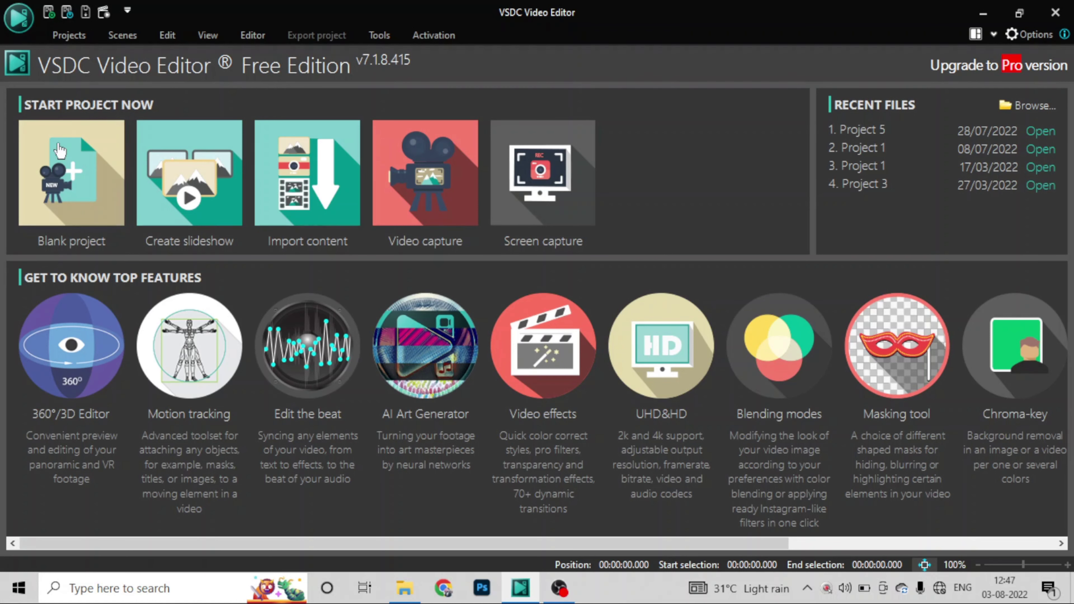
# - Create a new blank project and fit the preview canvas to the screen
pyautogui.click(97, 186)
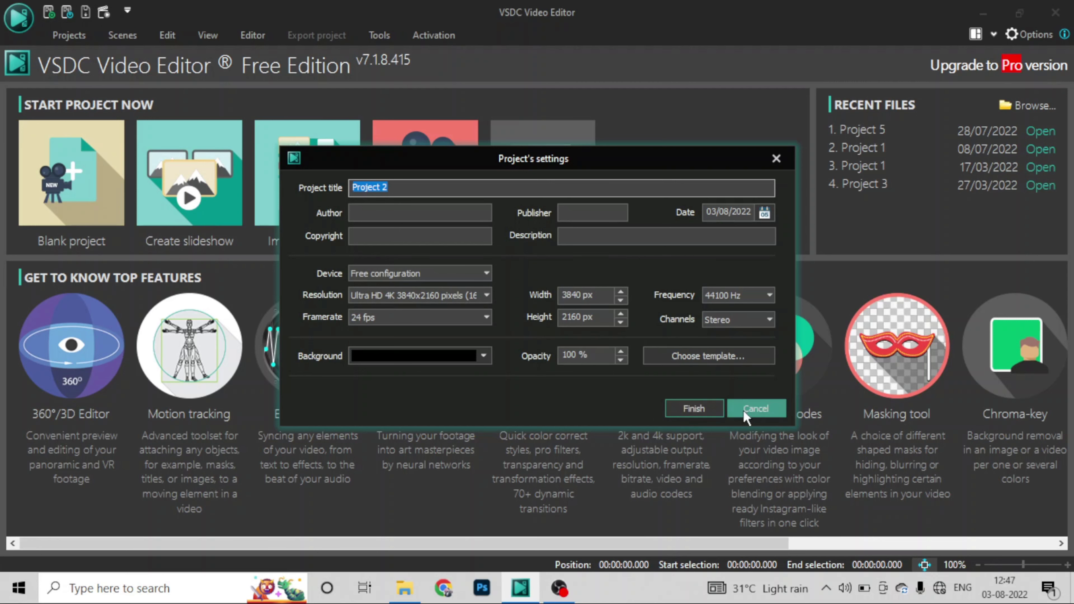
pyautogui.click(699, 407)
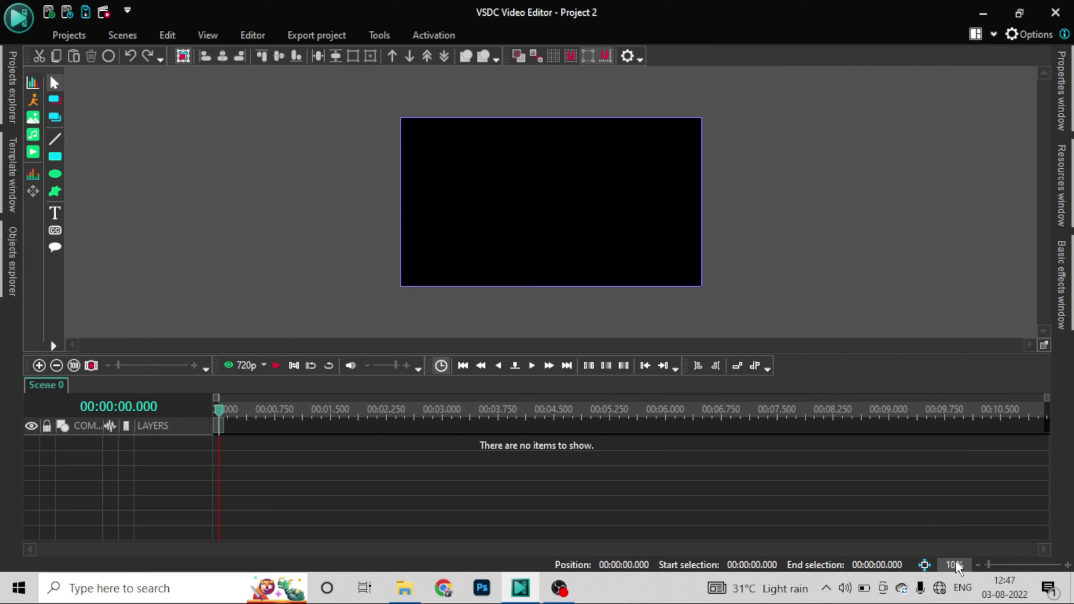
pyautogui.click(924, 565)
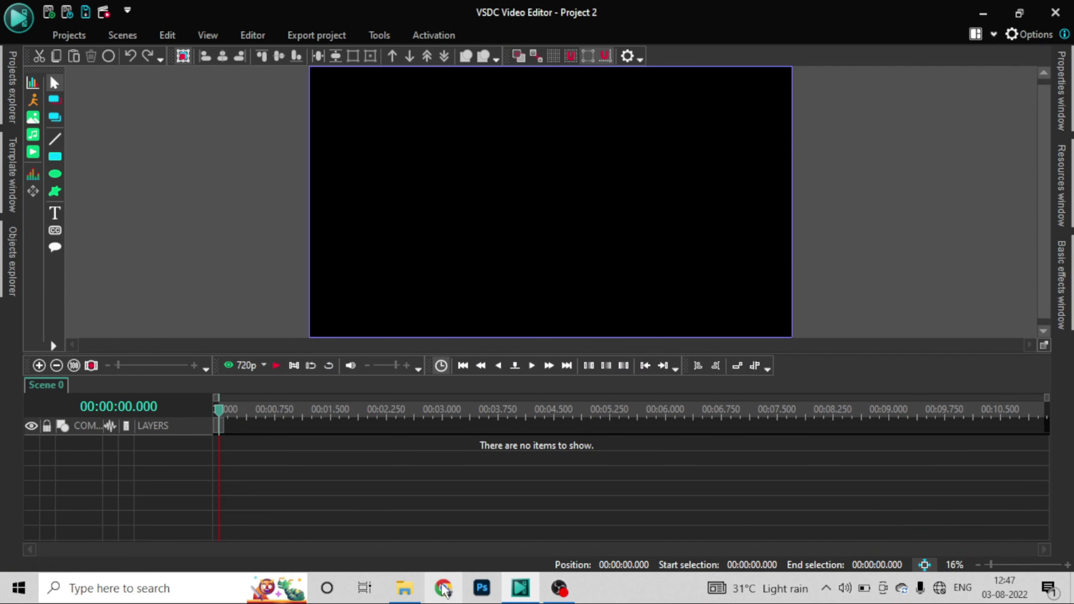
# - Drag the boxing video from the download folder onto the project timeline
pyautogui.moveTo(404, 588)
pyautogui.click(408, 554)
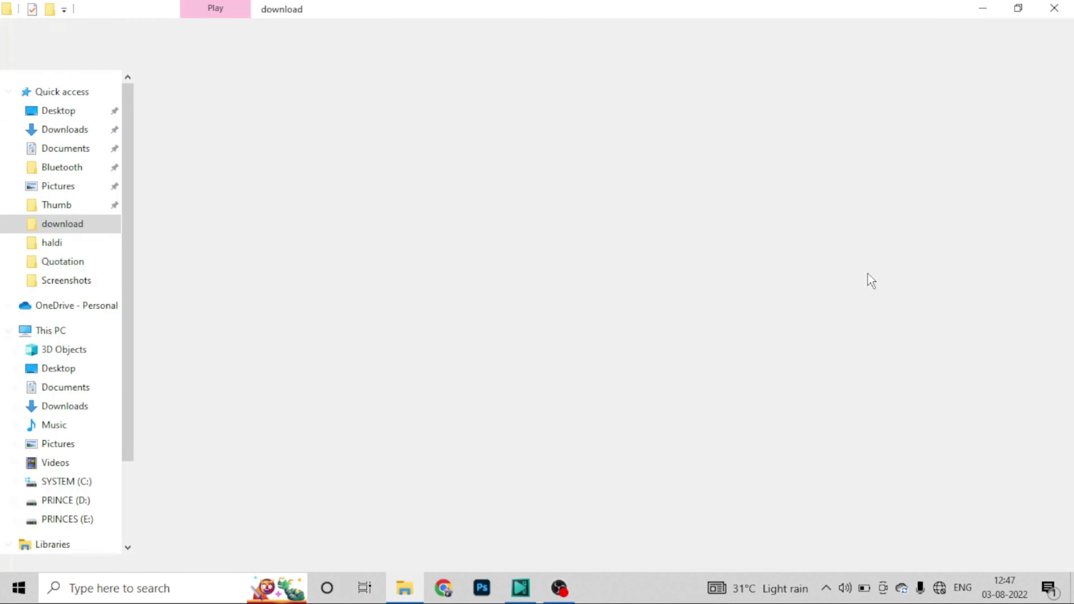
pyautogui.moveTo(922, 258); pyautogui.dragTo(413, 463)
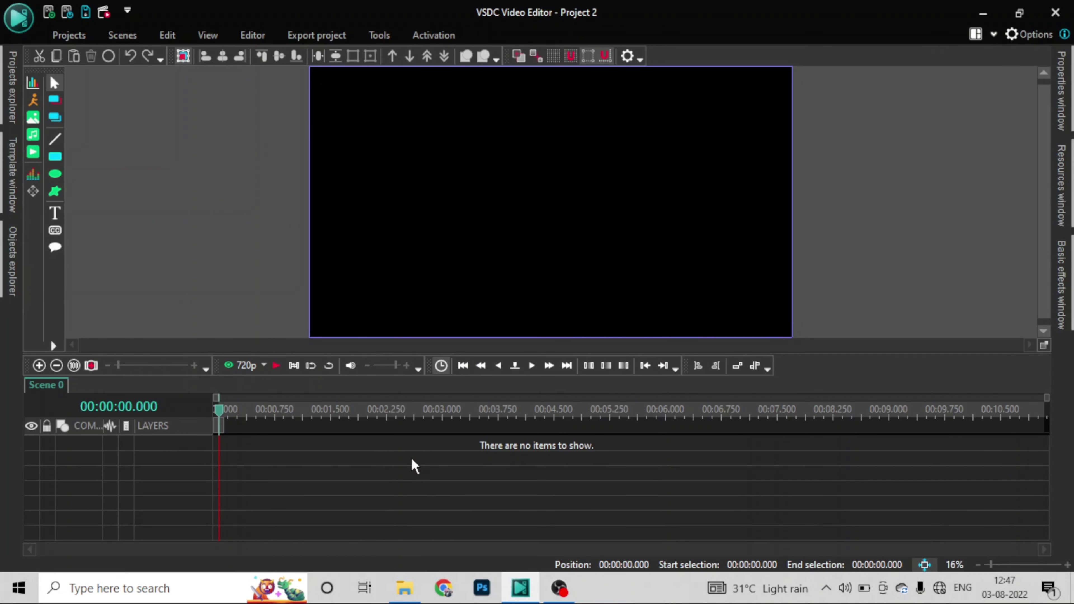
pyautogui.moveTo(414, 466); pyautogui.dragTo(413, 464)
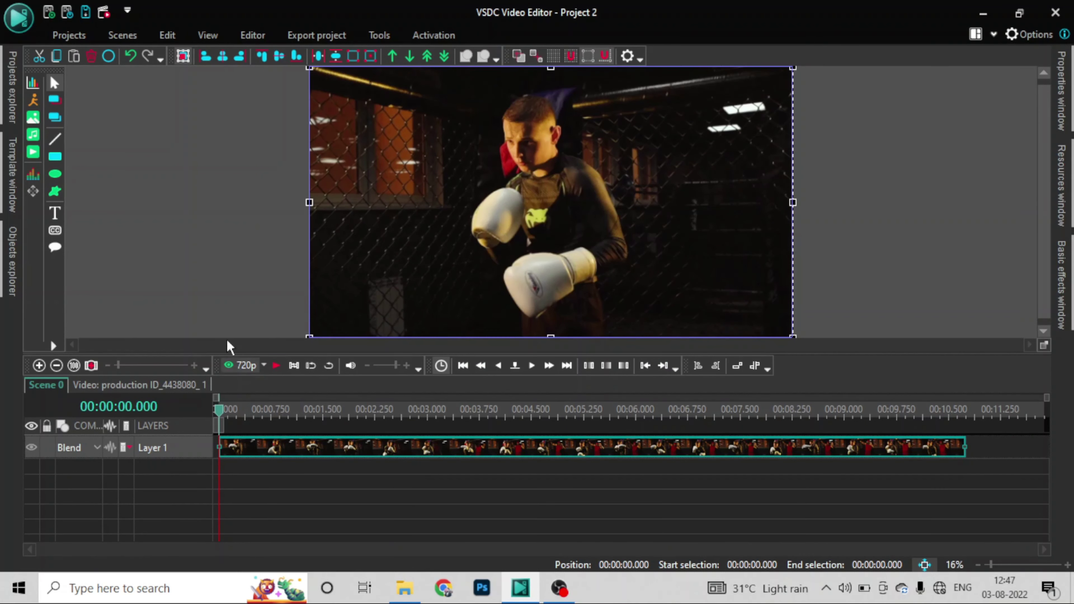
# - Play and stop the clip preview, rewind the playhead to the start, and open Options
pyautogui.click(276, 366)
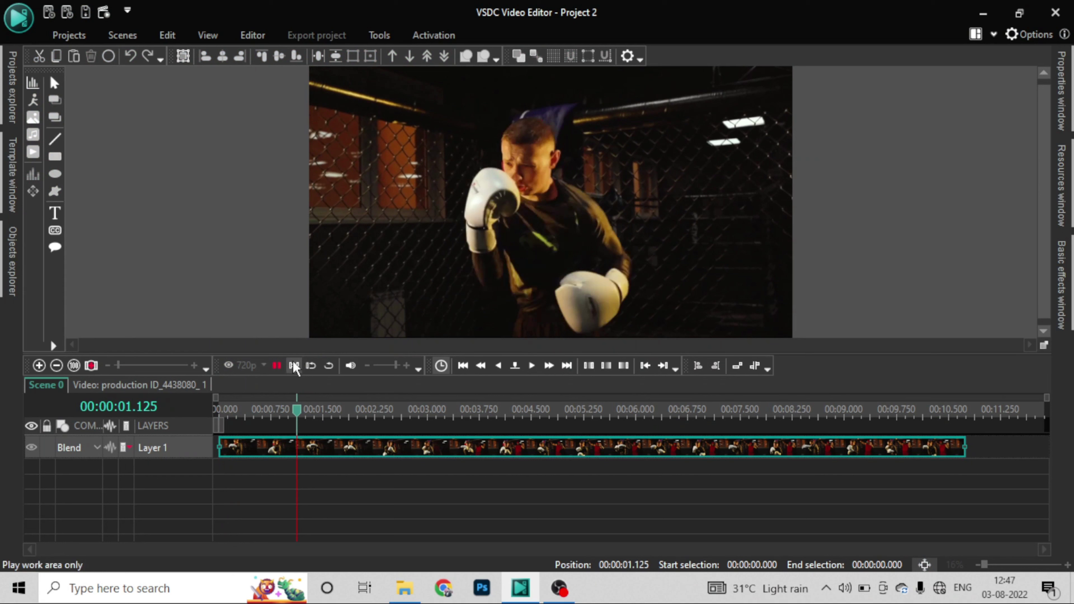
pyautogui.click(277, 366)
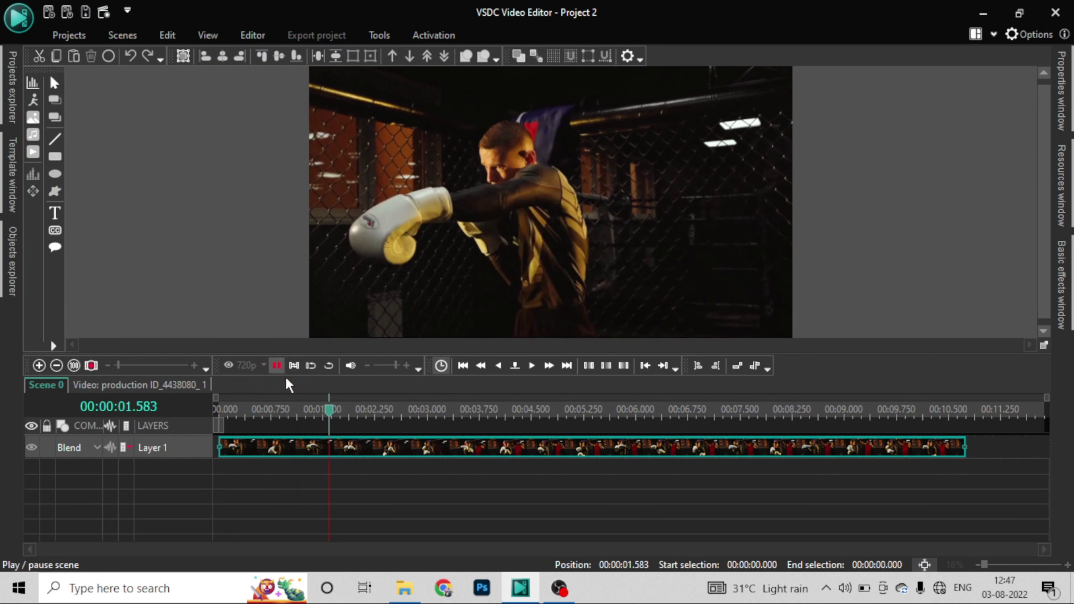
pyautogui.click(341, 417)
pyautogui.moveTo(336, 417); pyautogui.dragTo(218, 423)
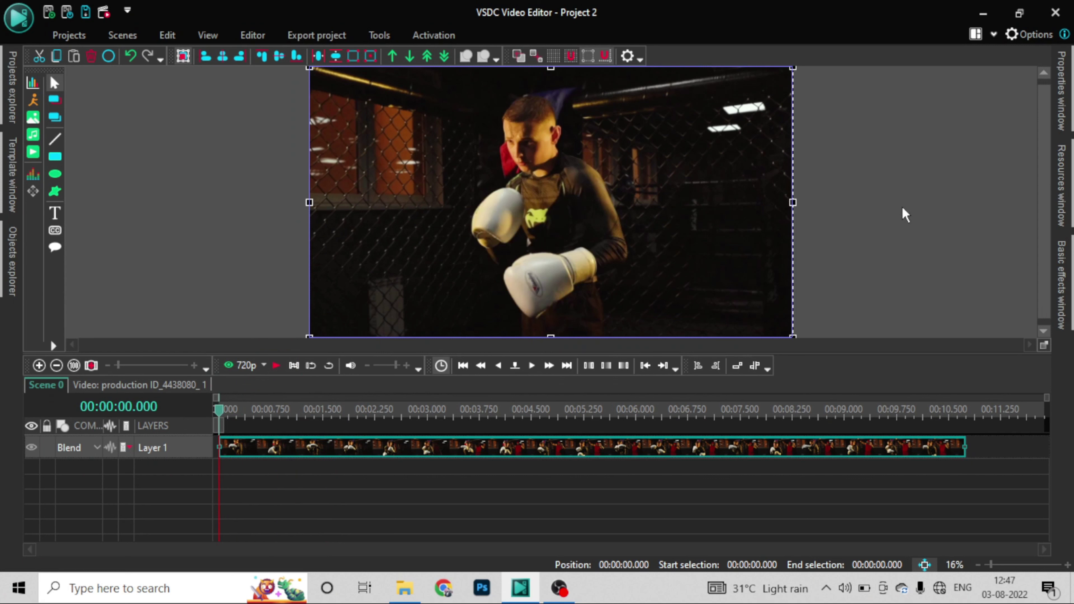
pyautogui.click(1037, 37)
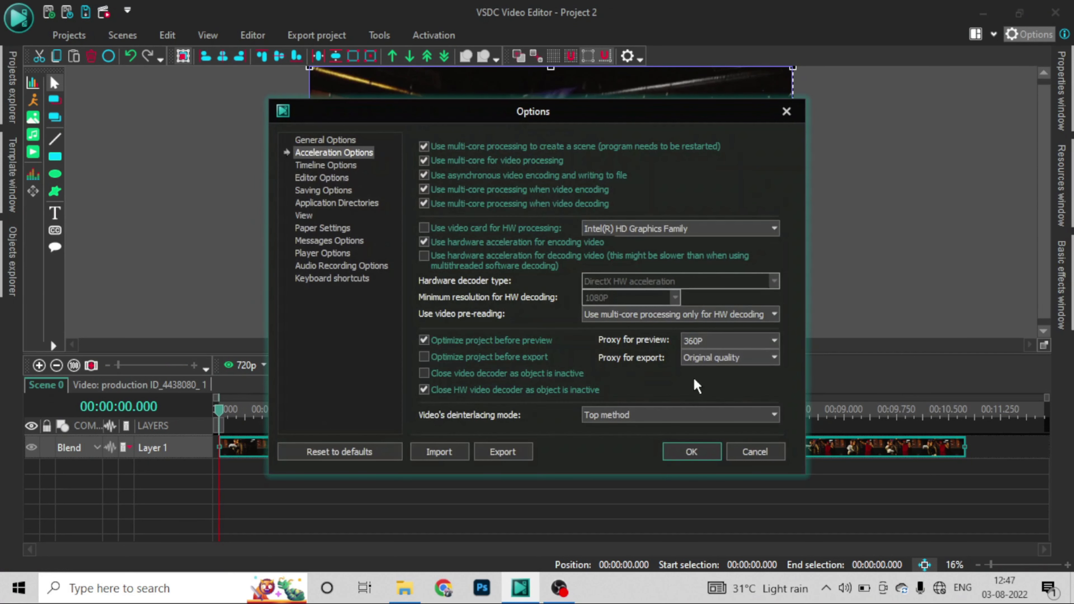
# - Set Proxy for preview to 240P in Acceleration Options and confirm with OK
pyautogui.click(712, 341)
pyautogui.click(712, 341)
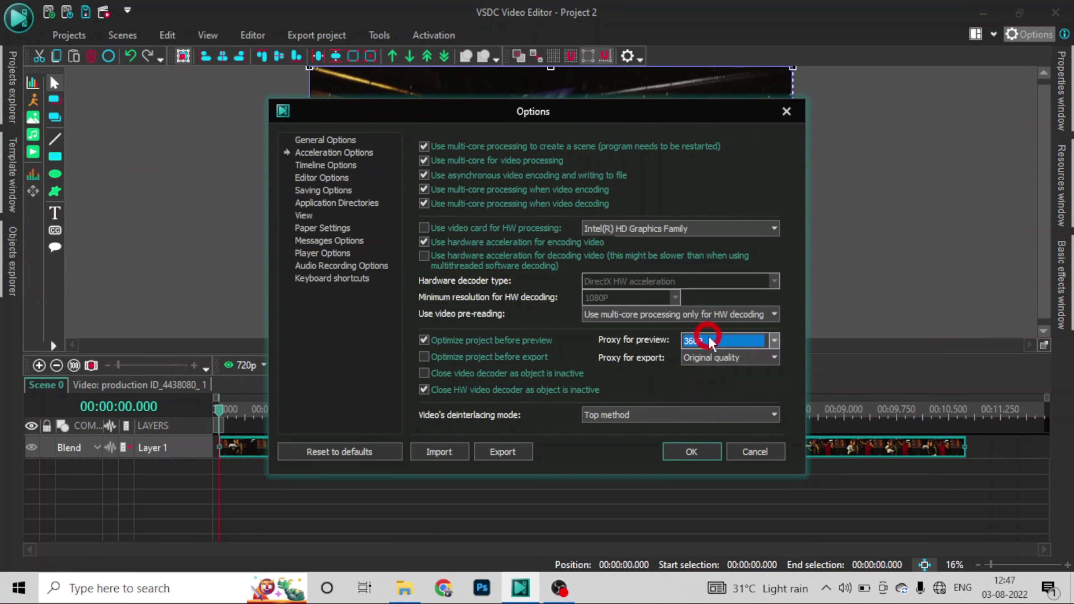
pyautogui.click(719, 341)
pyautogui.click(702, 406)
pyautogui.click(692, 452)
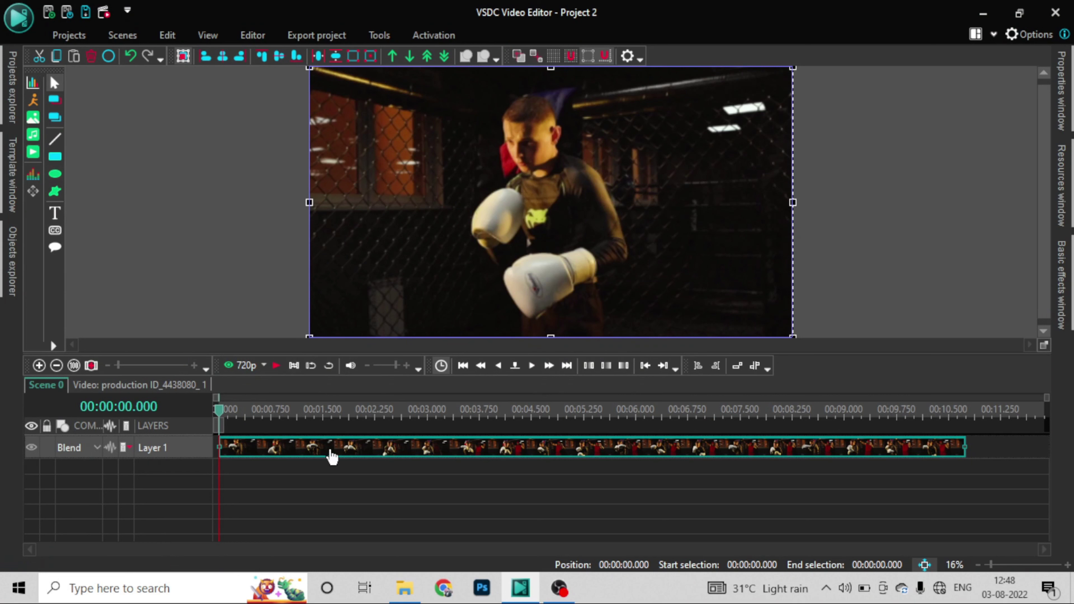
# - Select the boxing clip, open the Template window, and browse the Instagram styles and Transition collection
pyautogui.click(332, 452)
pyautogui.click(15, 170)
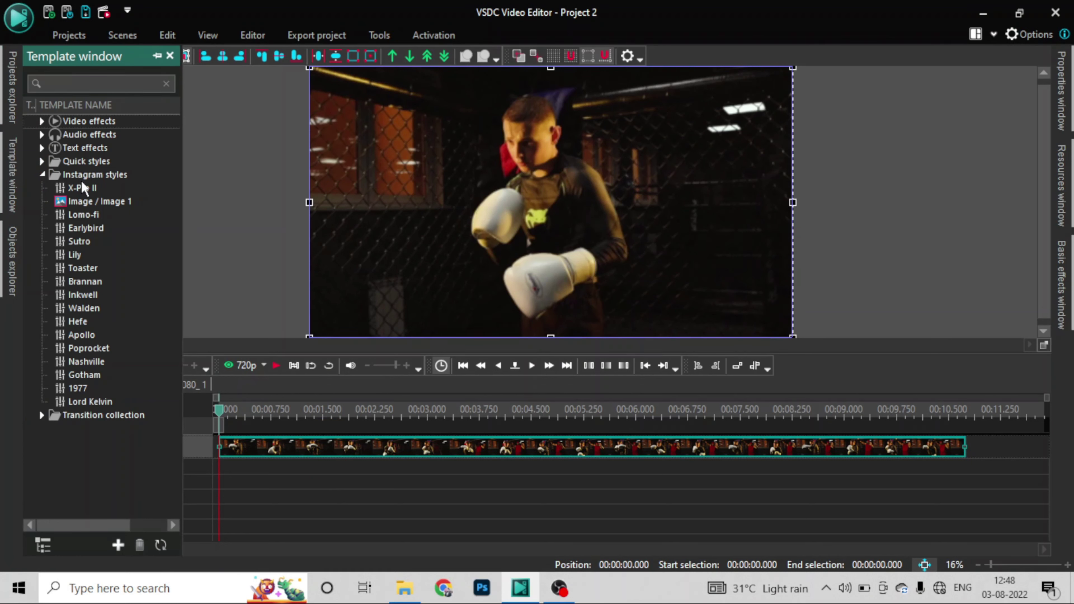
pyautogui.click(74, 177)
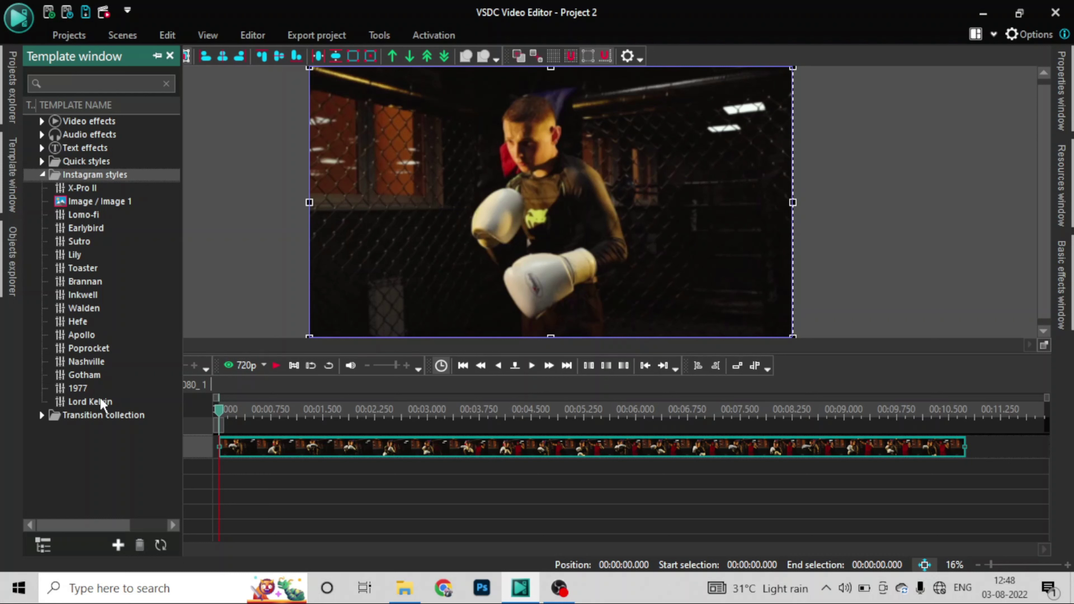
pyautogui.click(42, 414)
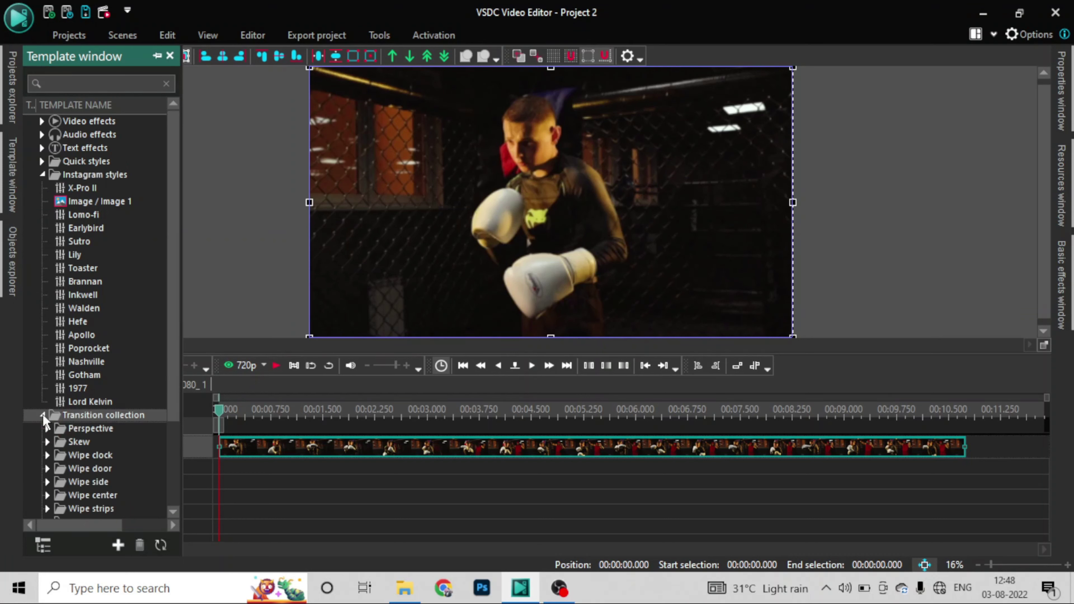
pyautogui.scroll(-3, 176, 423)
pyautogui.click(175, 467)
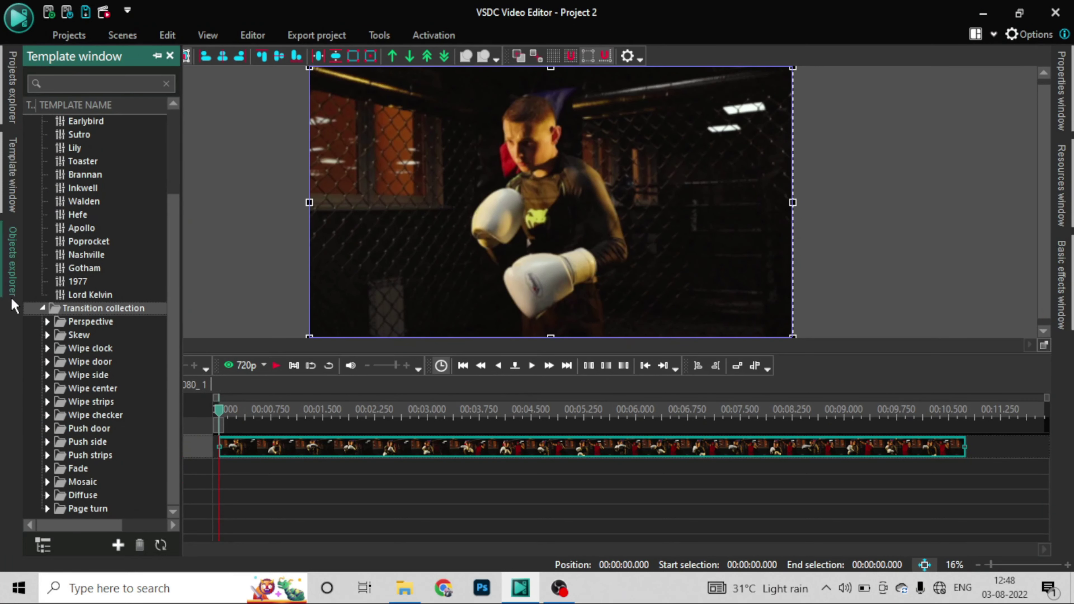
pyautogui.click(43, 309)
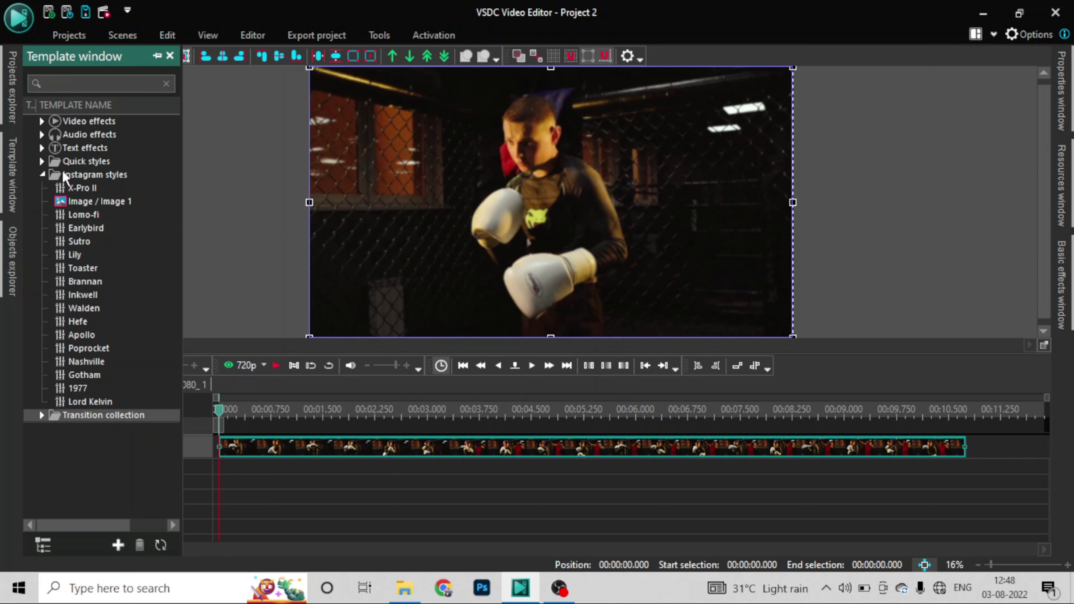
pyautogui.click(43, 176)
# - Expand and collapse the Quick styles and Text effects template folders
pyautogui.click(41, 164)
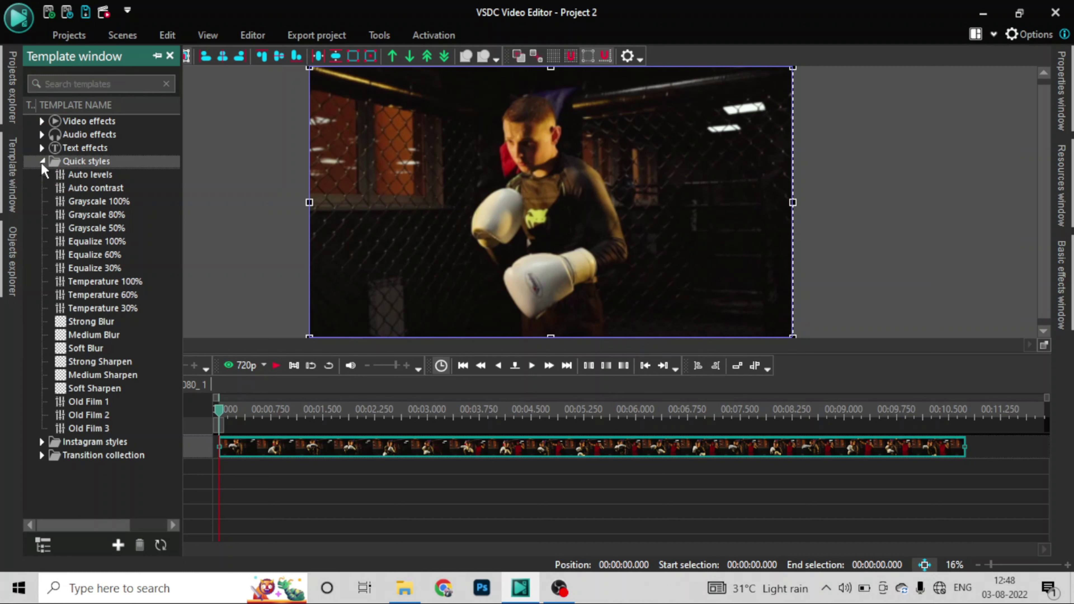
pyautogui.click(42, 163)
pyautogui.click(43, 148)
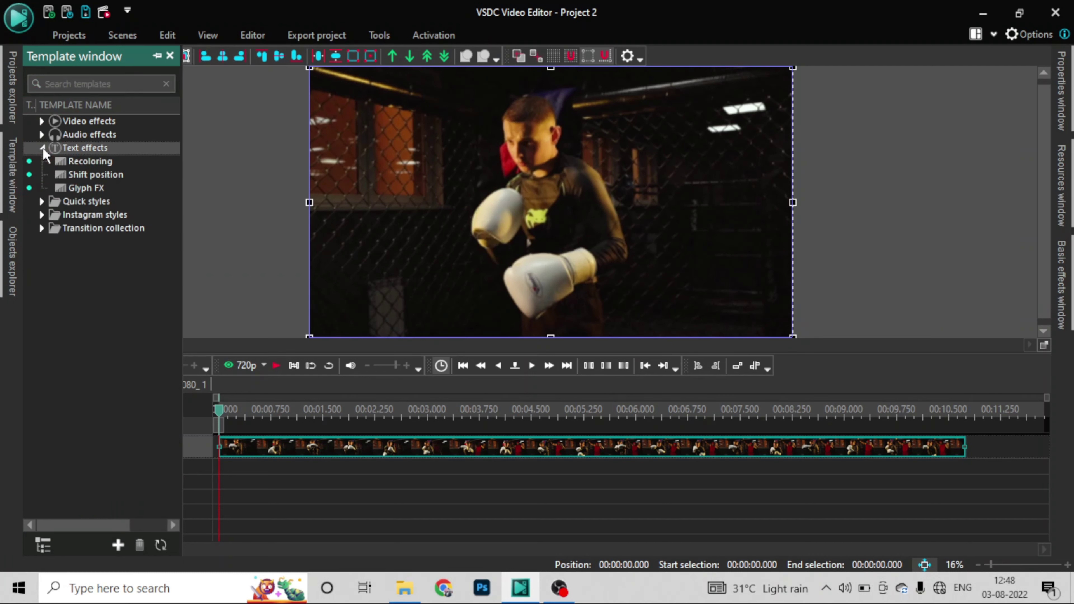
pyautogui.click(42, 147)
pyautogui.click(43, 147)
pyautogui.click(43, 148)
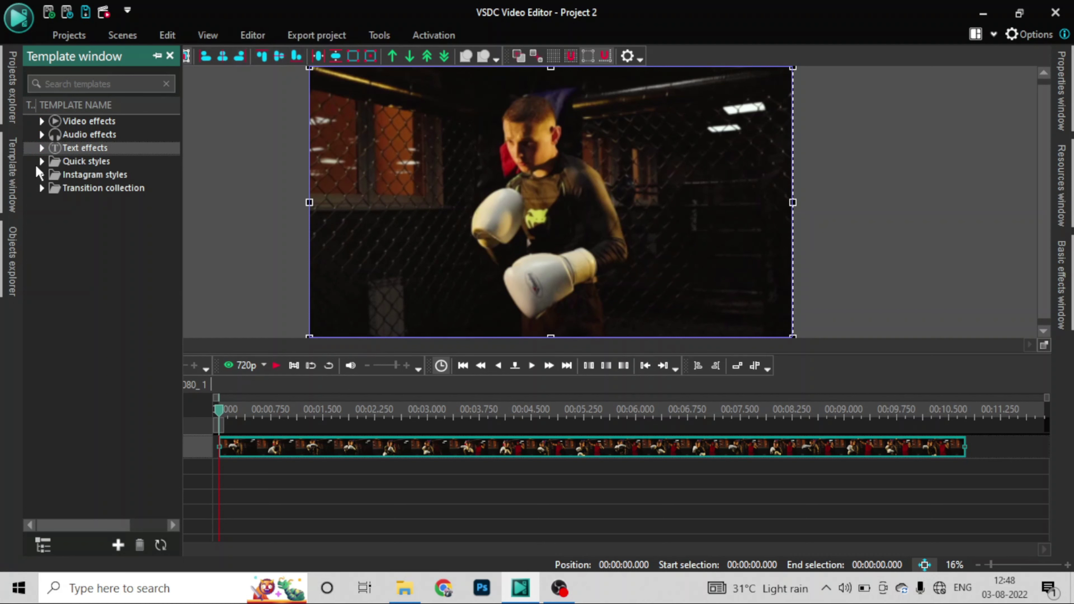
pyautogui.click(43, 162)
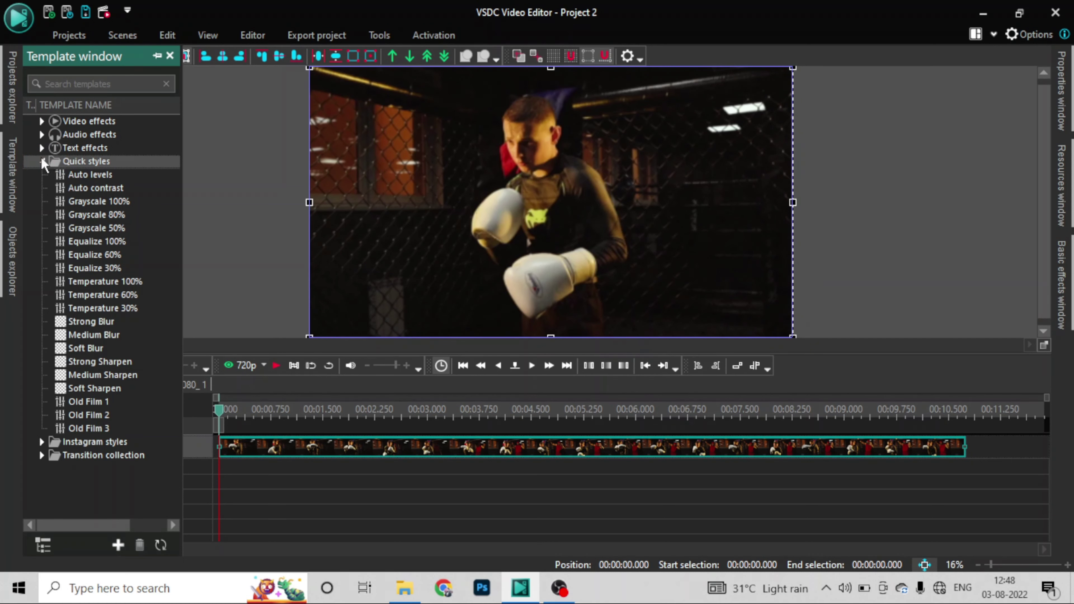
pyautogui.click(42, 161)
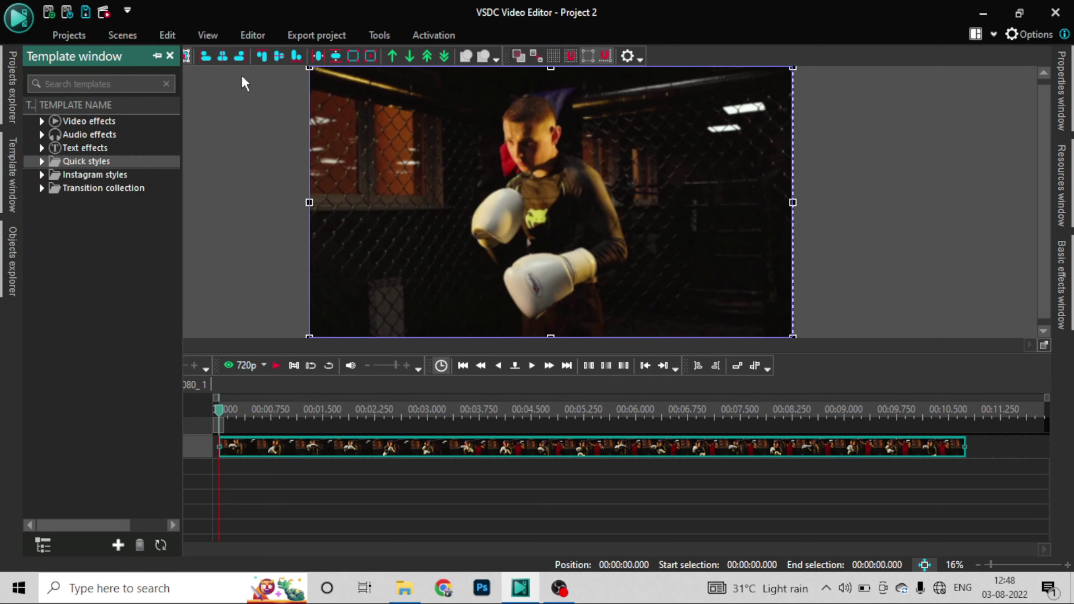
# - Page through the Editor quick-style gallery to the Instagram styles such as Gotham
pyautogui.click(252, 35)
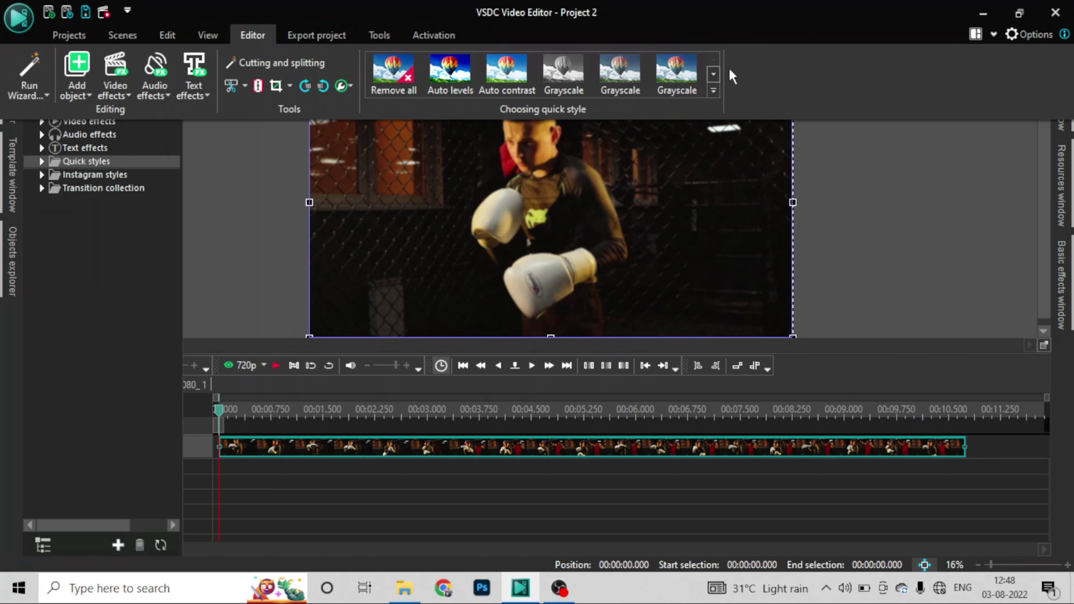
pyautogui.click(713, 75)
pyautogui.click(713, 75)
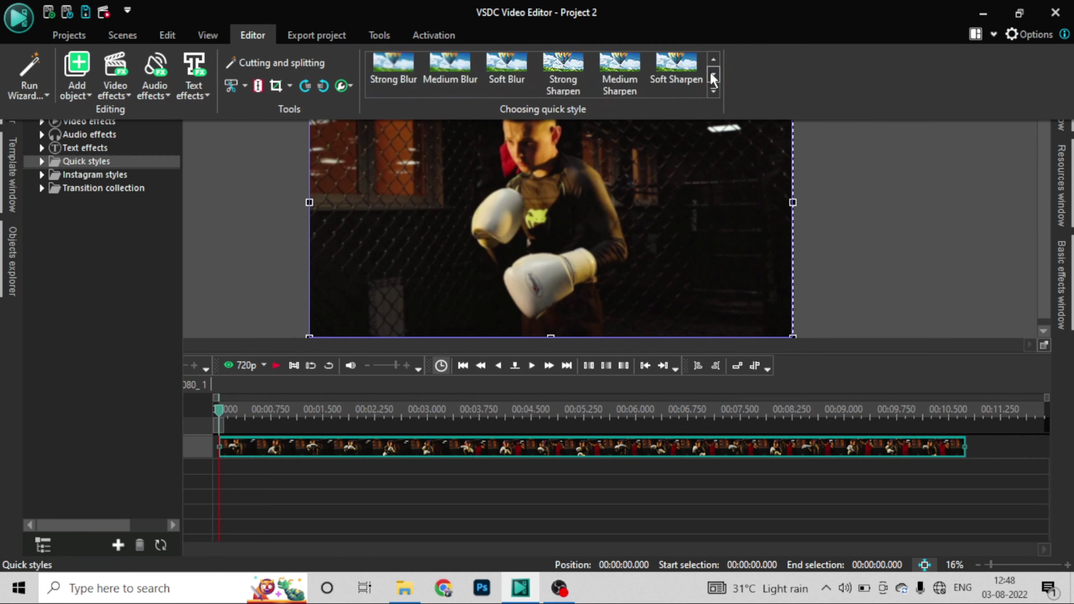
pyautogui.click(713, 75)
pyautogui.click(713, 75)
pyautogui.click(713, 75)
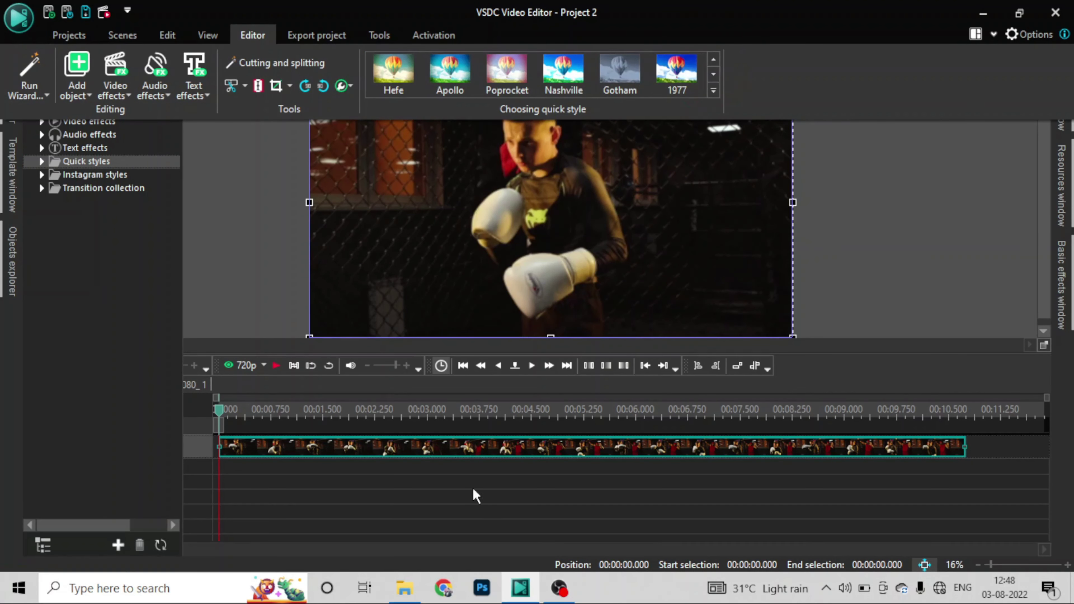
# - Apply the X-Pro II Instagram style to the boxing clip from its Video effects menu
pyautogui.rightClick(481, 452)
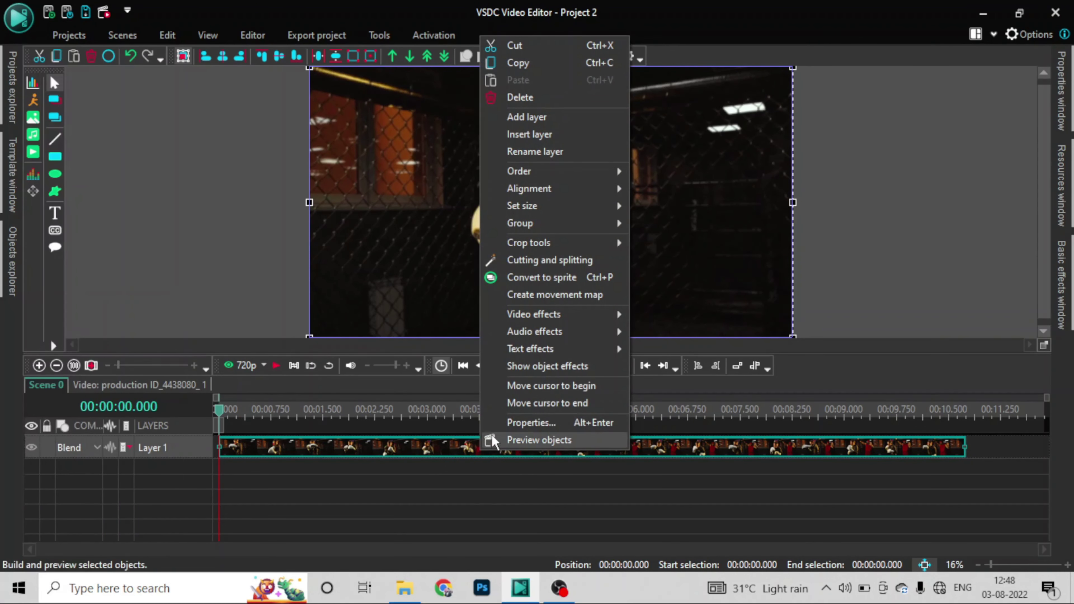
pyautogui.moveTo(579, 321)
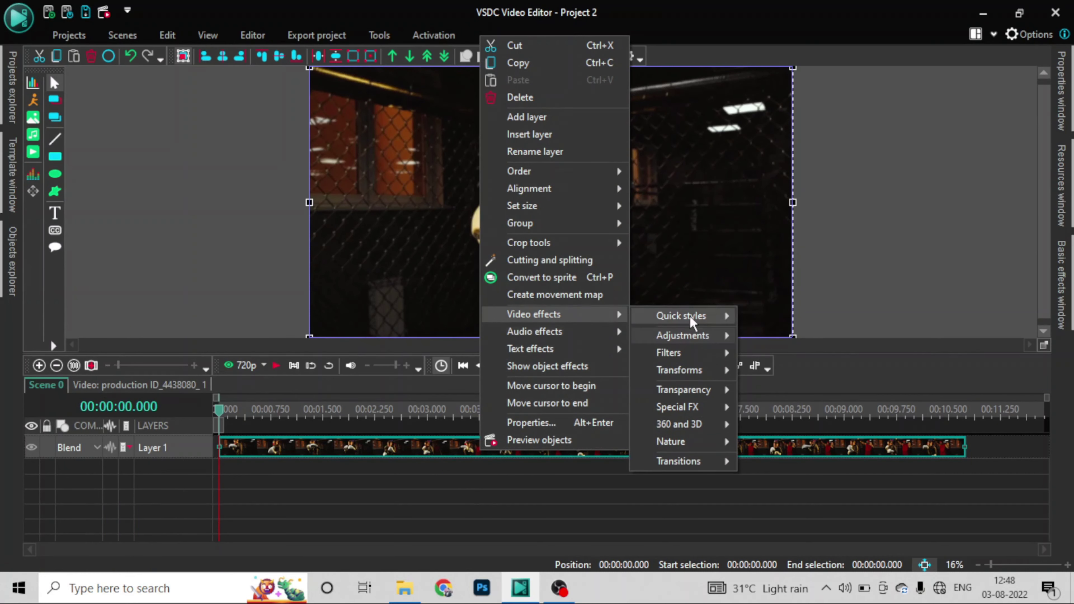
pyautogui.moveTo(695, 318)
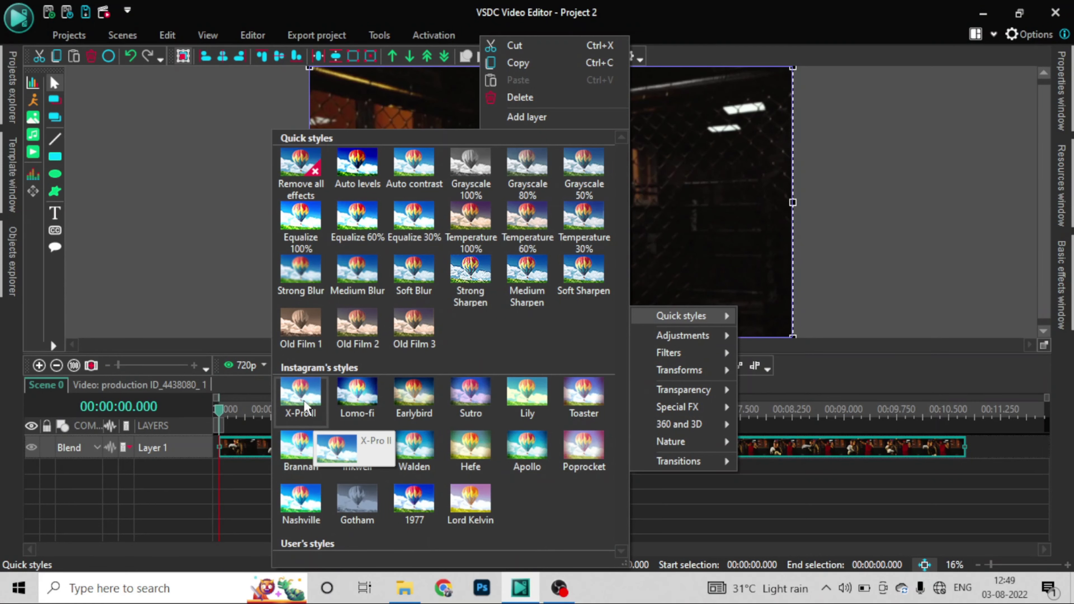
pyautogui.click(306, 409)
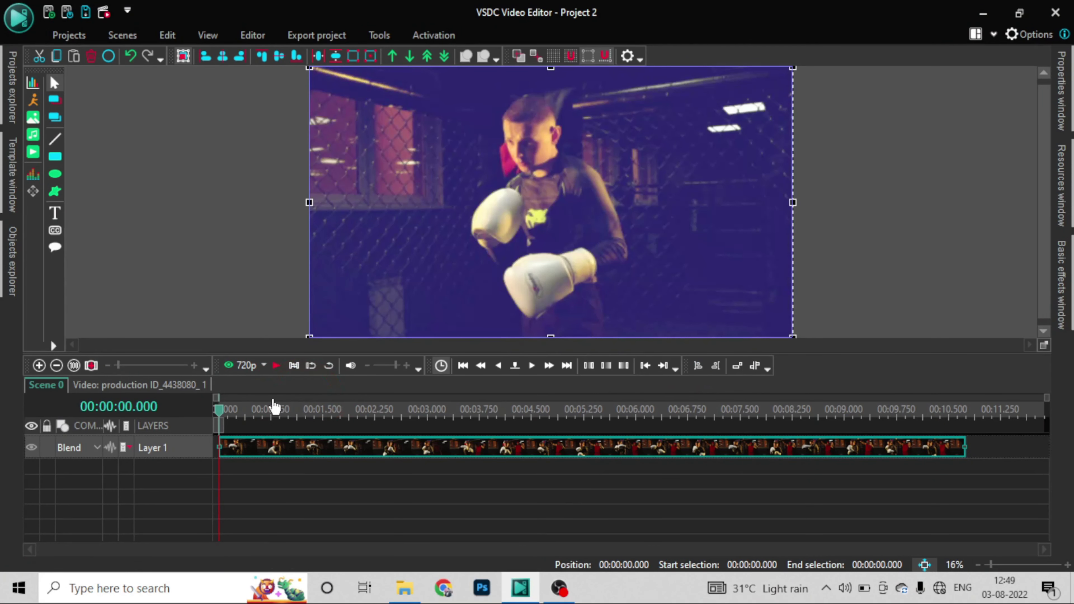
# - Preview the styled clip, then open the video object and view Clipping 2's properties
pyautogui.click(277, 367)
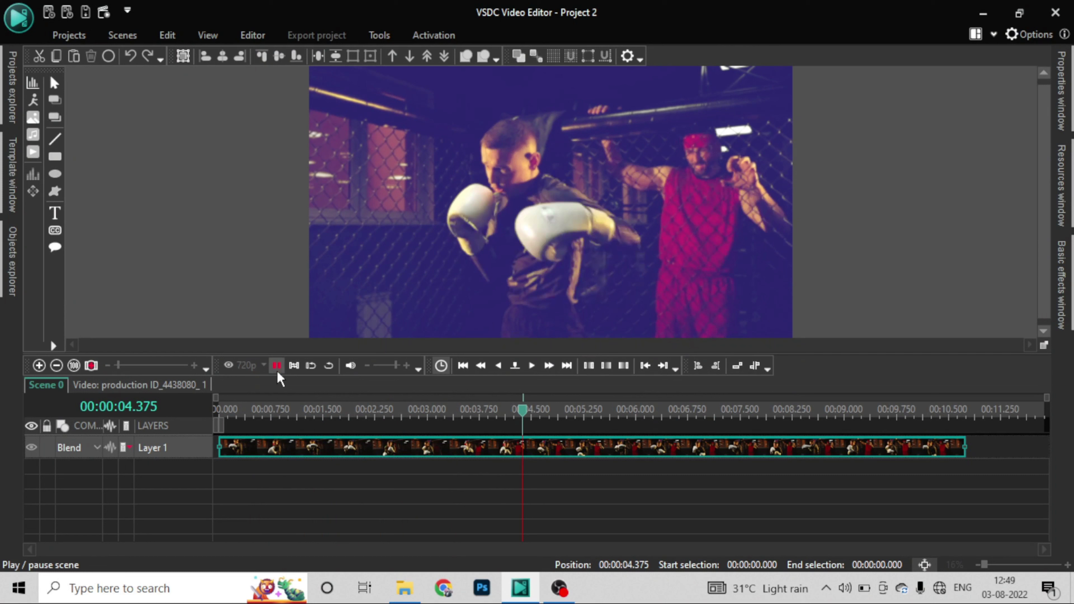
pyautogui.doubleClick(580, 447)
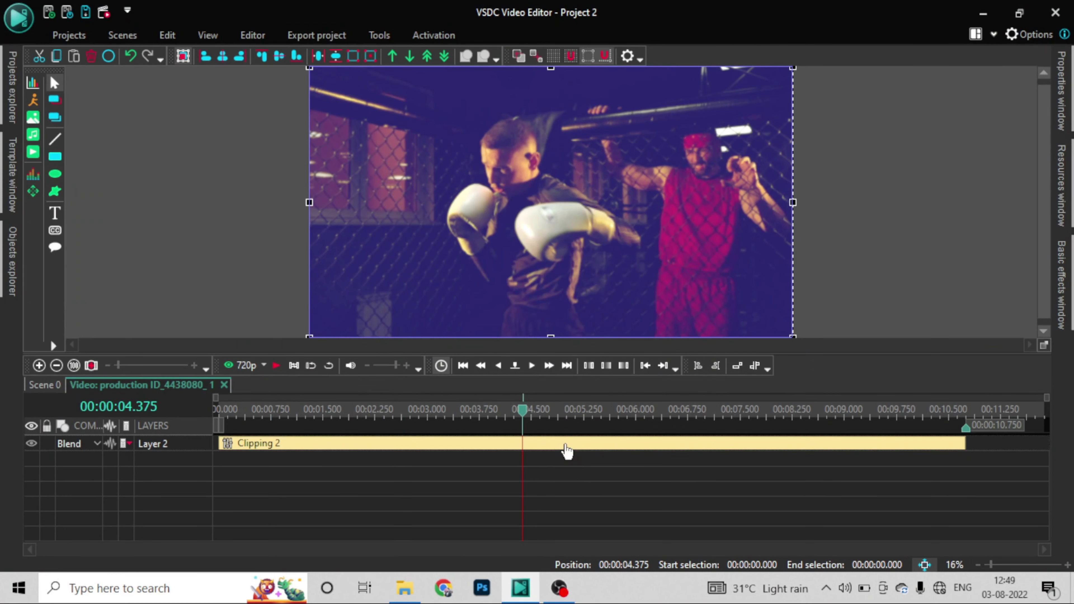
pyautogui.click(565, 445)
pyautogui.rightClick(567, 449)
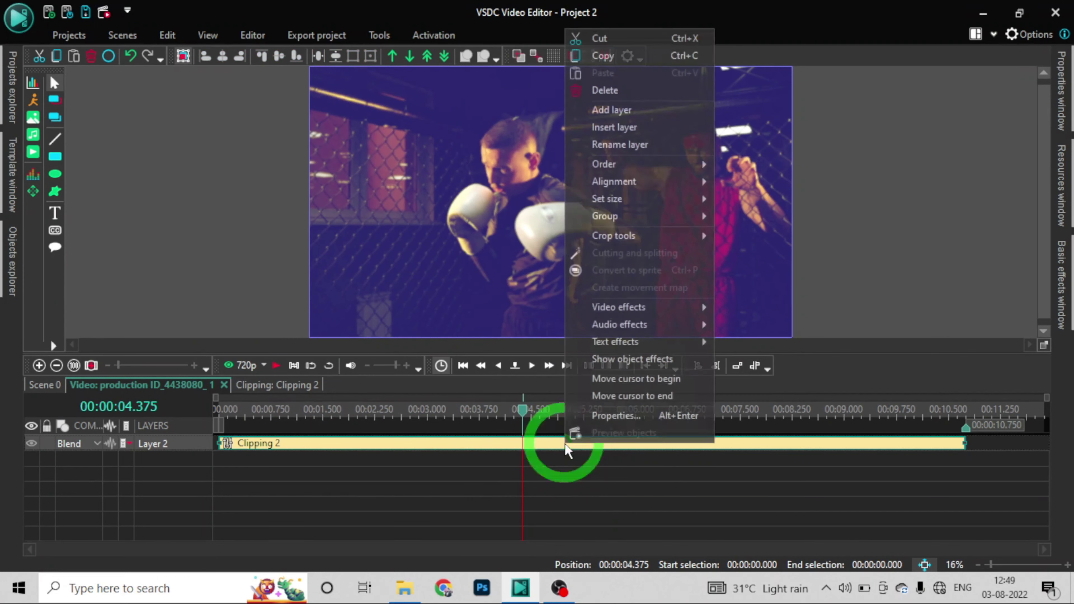
pyautogui.click(603, 424)
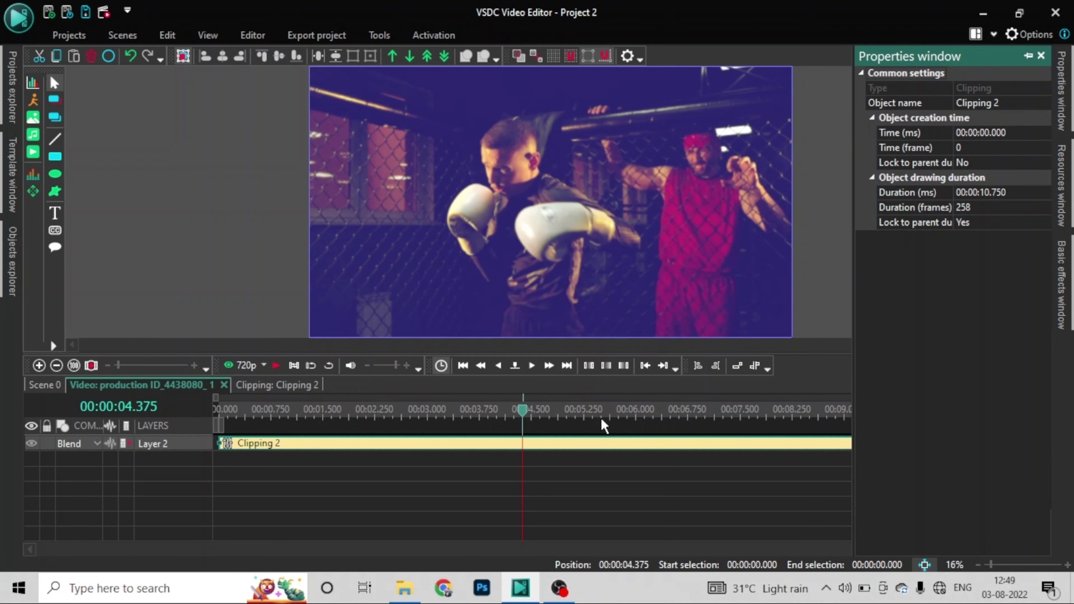
# - Select Clipping 2 and open the Editor tab's More tools list
pyautogui.click(556, 445)
pyautogui.click(252, 35)
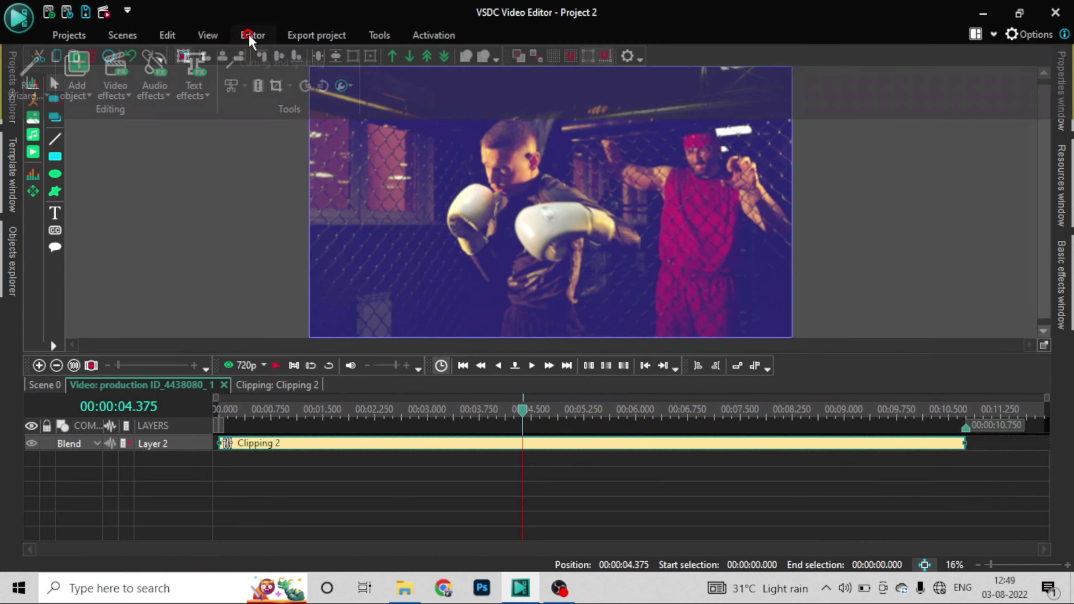
pyautogui.click(349, 86)
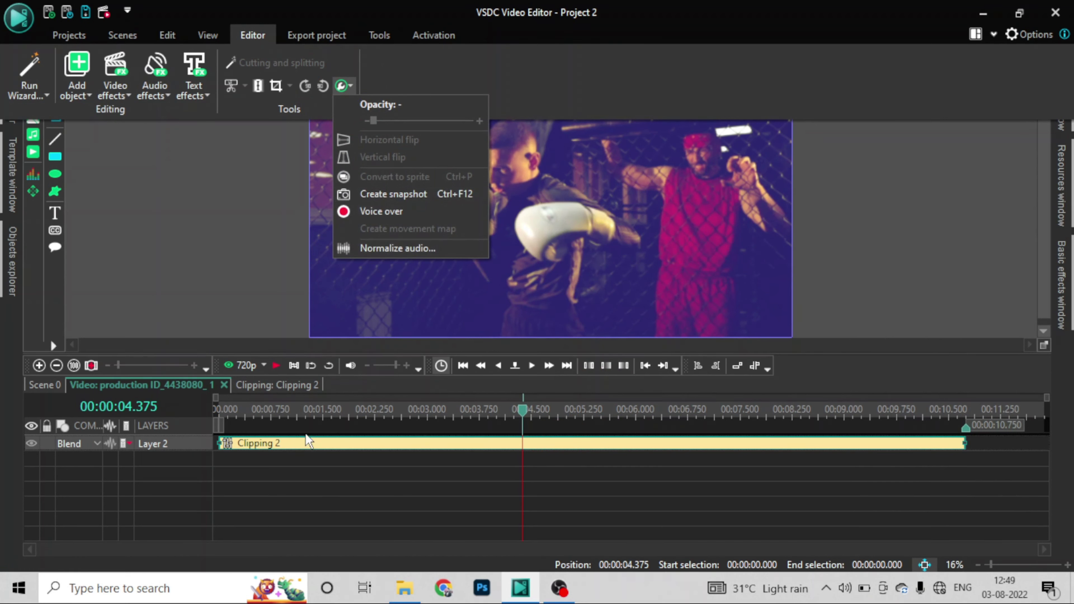
# - Delete the X-Pro II Clipping 2 effect from the clip's timeline
pyautogui.rightClick(307, 442)
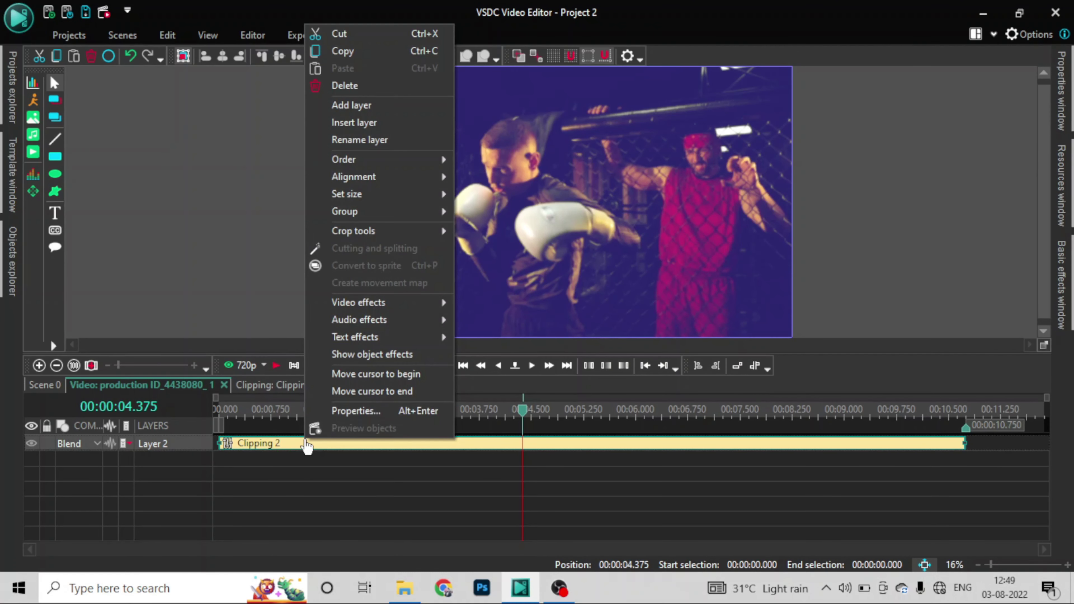
pyautogui.click(683, 445)
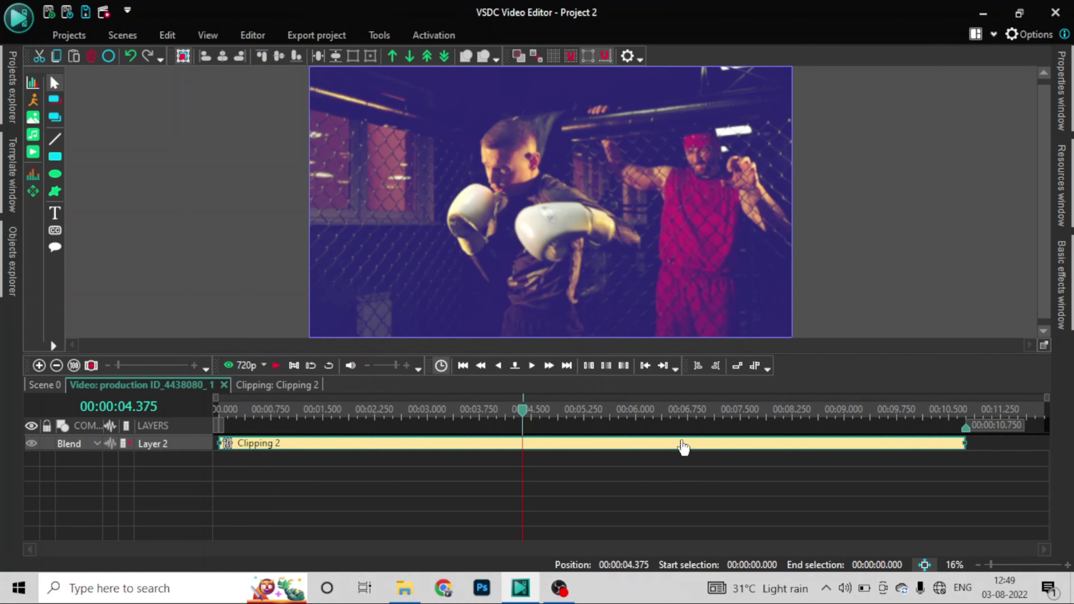
pyautogui.click(91, 56)
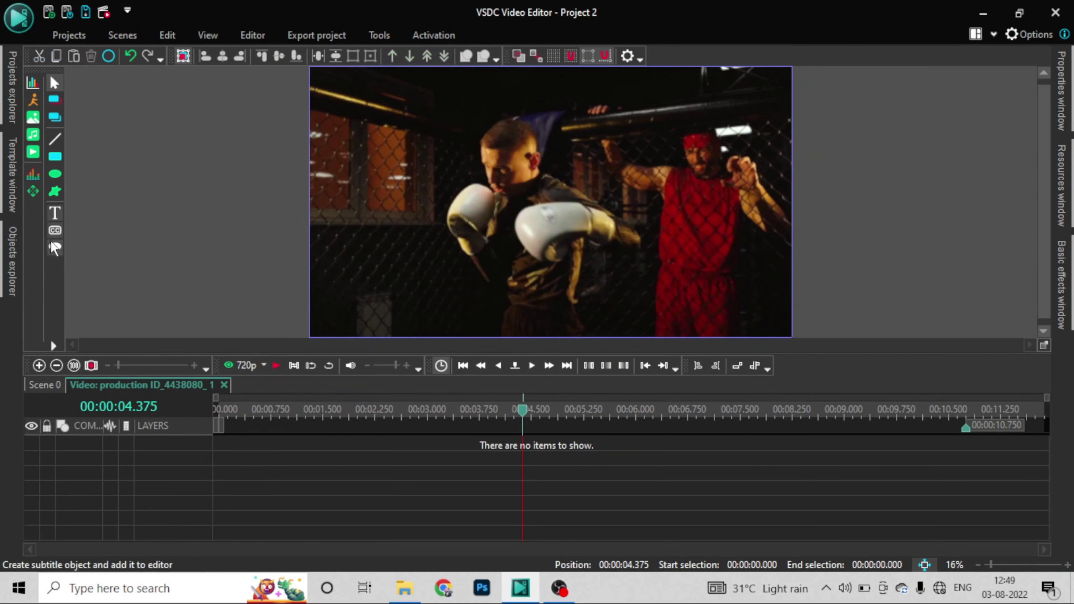
# - Back in Scene 0 at the start, apply the Lord Kelvin quick style to the clip
pyautogui.click(42, 385)
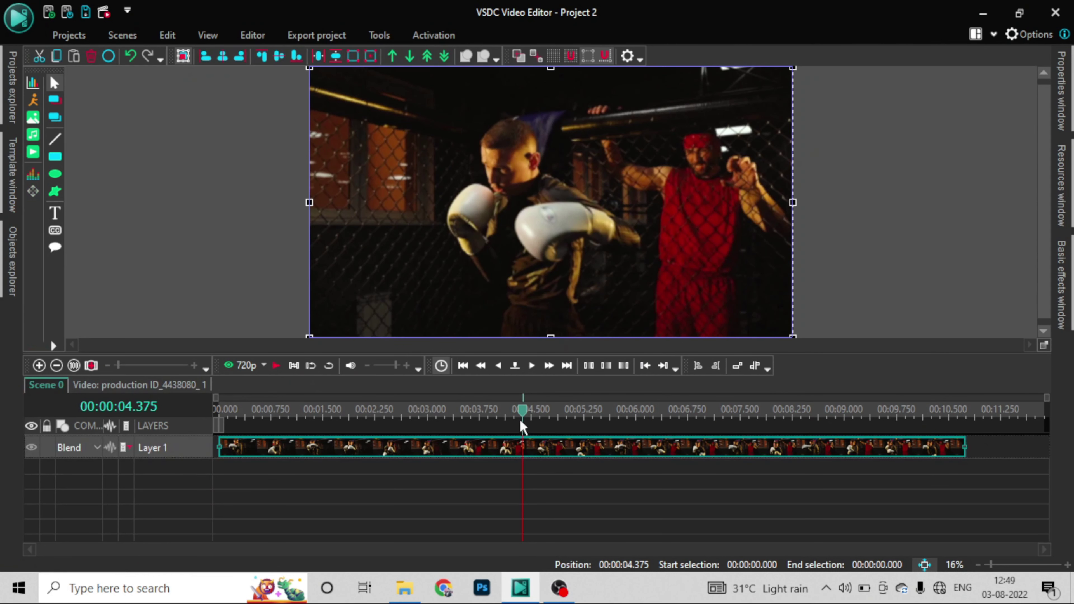
pyautogui.press('Home')
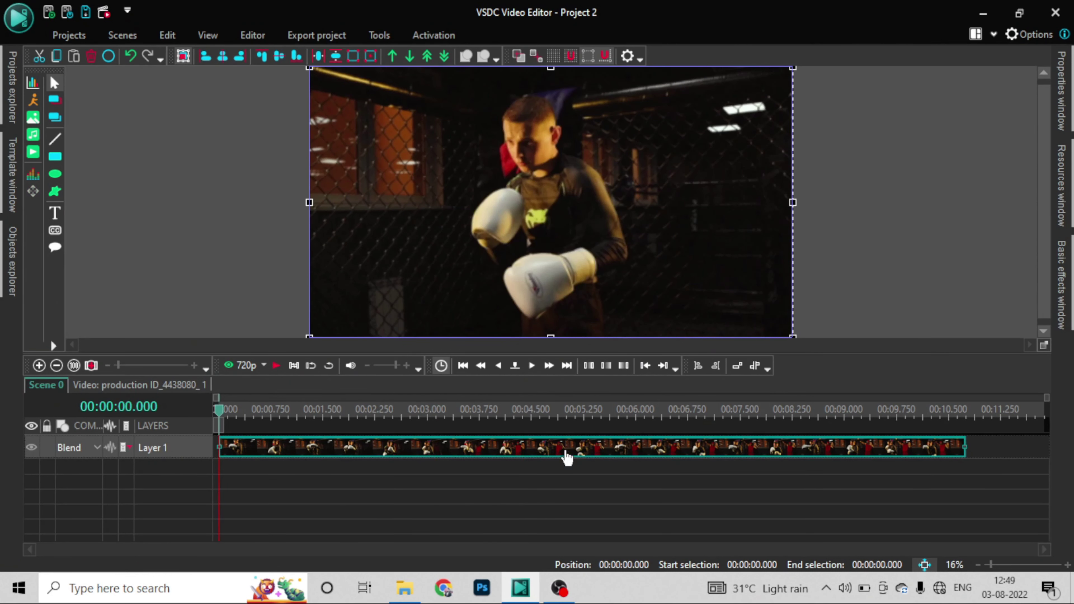
pyautogui.rightClick(566, 454)
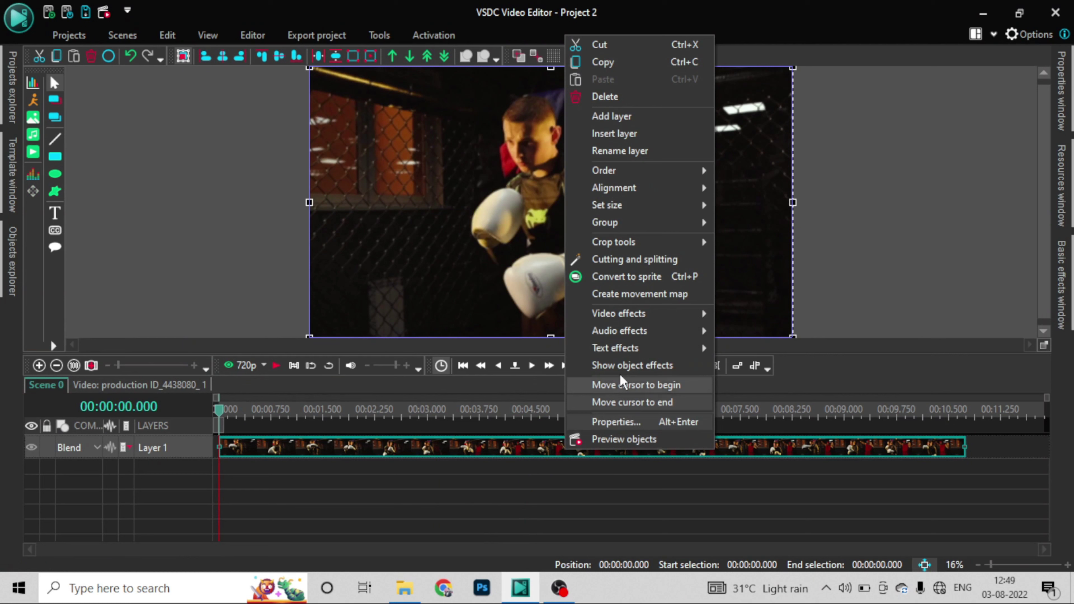
pyautogui.moveTo(636, 314)
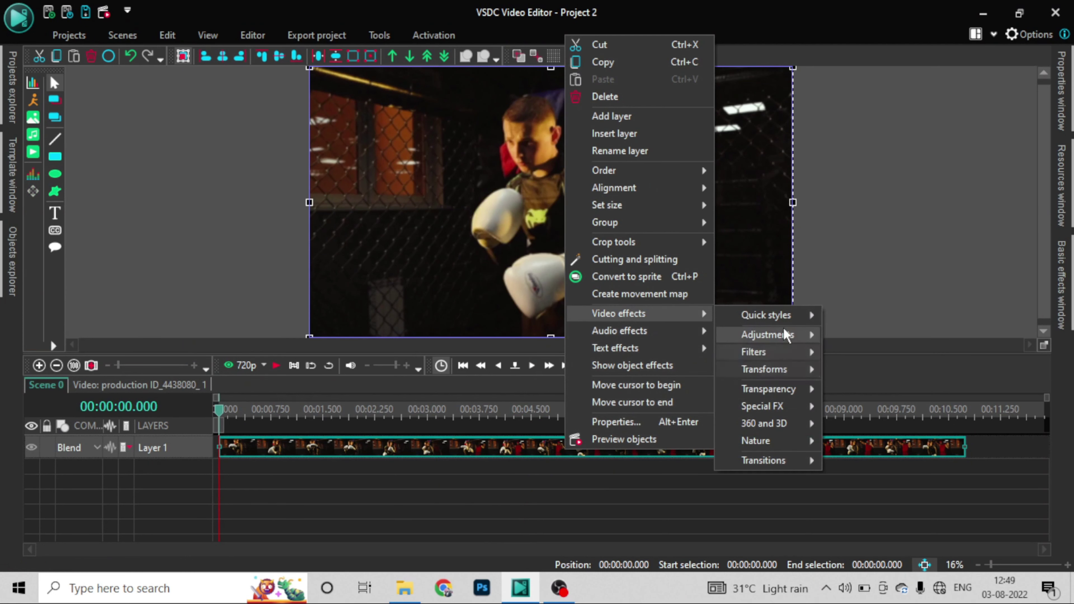
pyautogui.moveTo(783, 325)
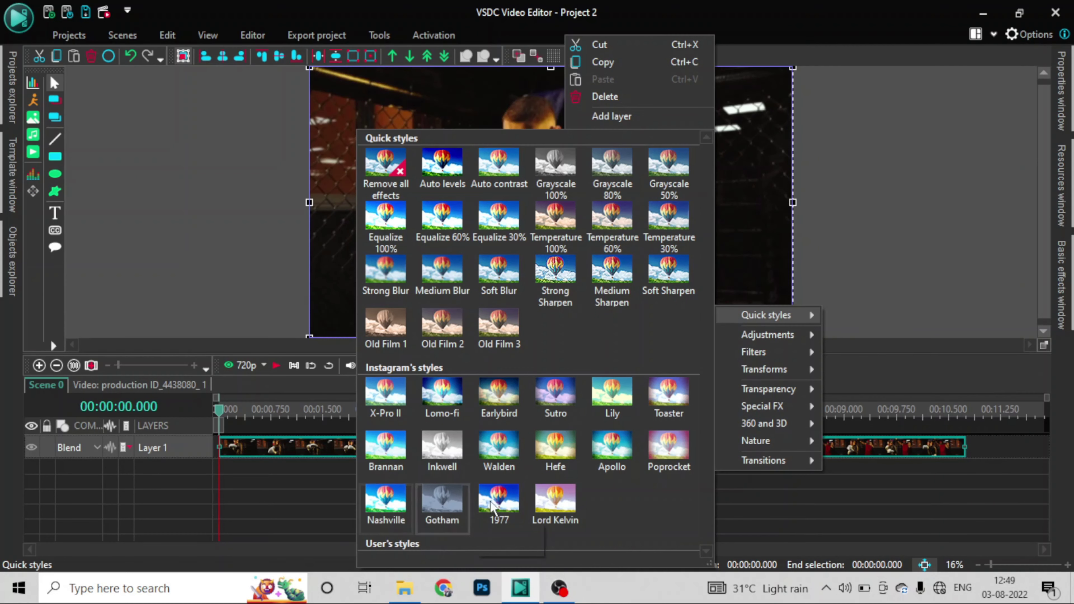
pyautogui.click(555, 496)
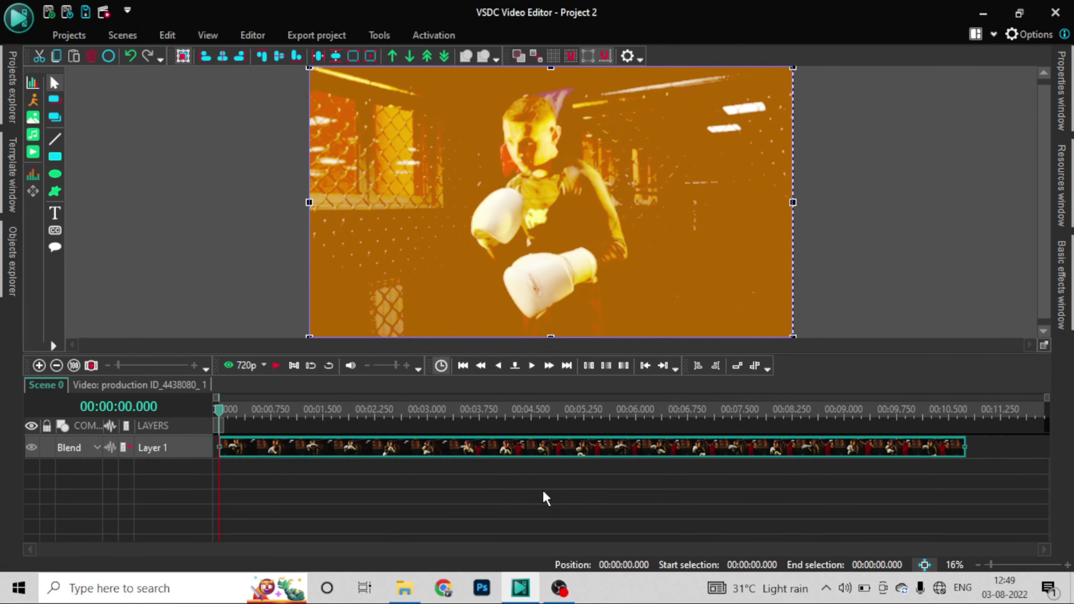
# - Open the clip's timeline, check Clipping 1's Object drawing duration in Properties, then close the panel
pyautogui.doubleClick(489, 448)
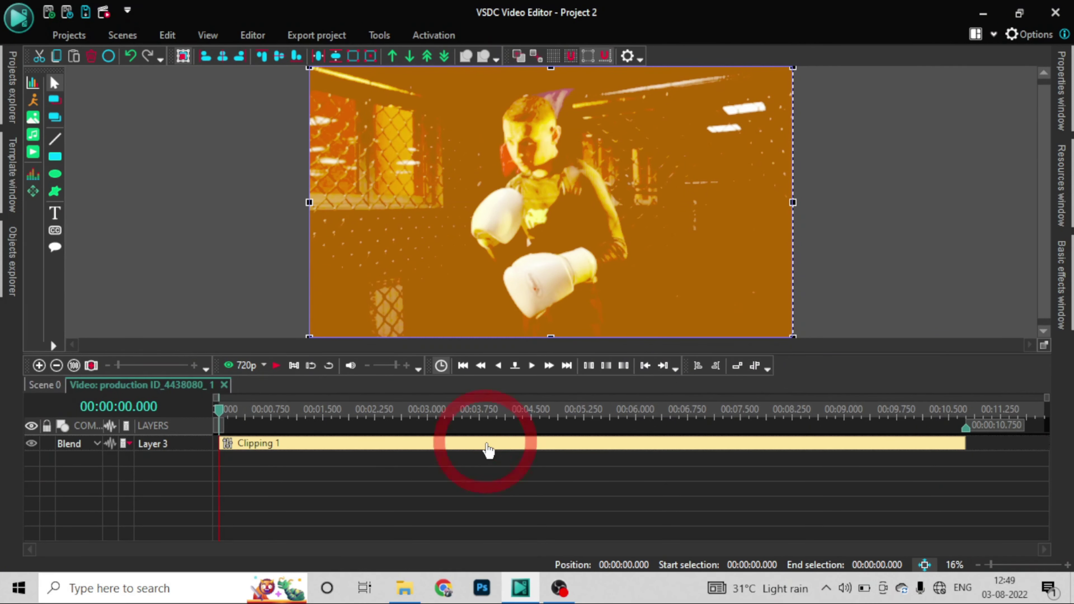
pyautogui.click(488, 448)
pyautogui.rightClick(486, 443)
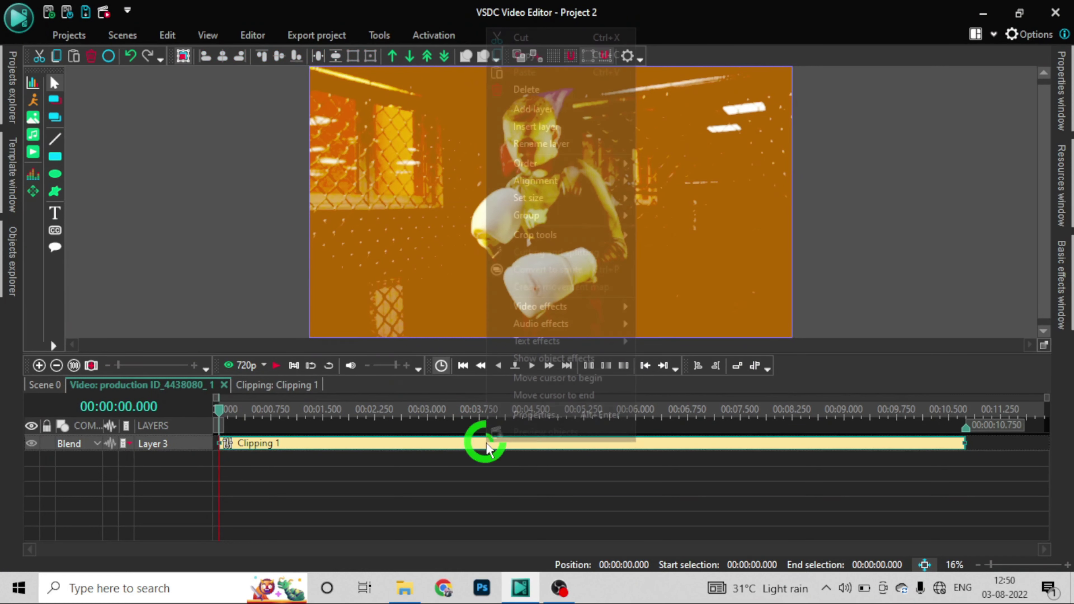
pyautogui.click(533, 411)
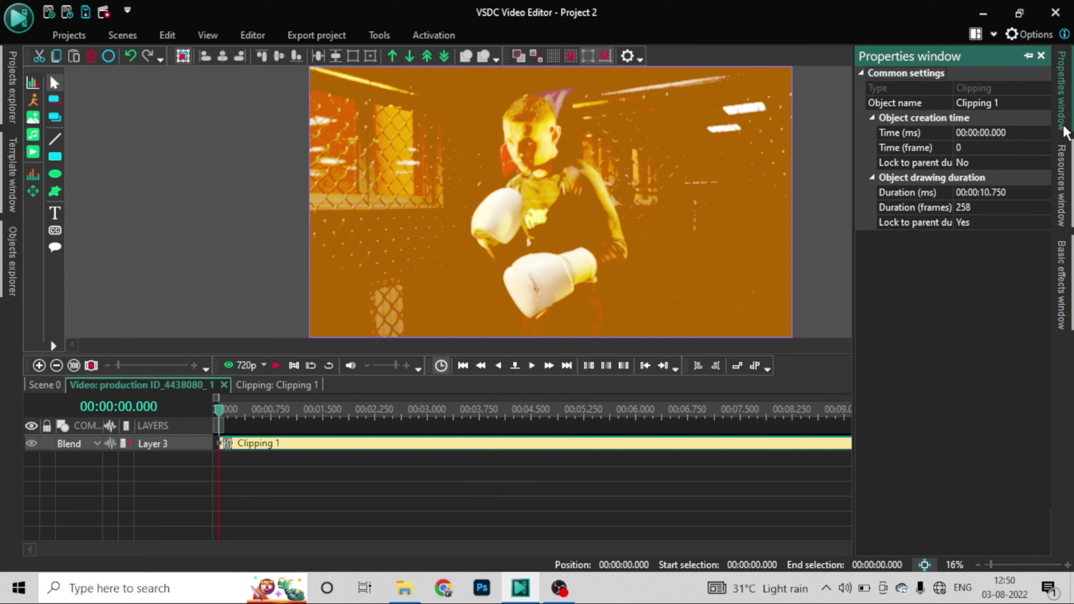
pyautogui.click(871, 178)
pyautogui.click(870, 178)
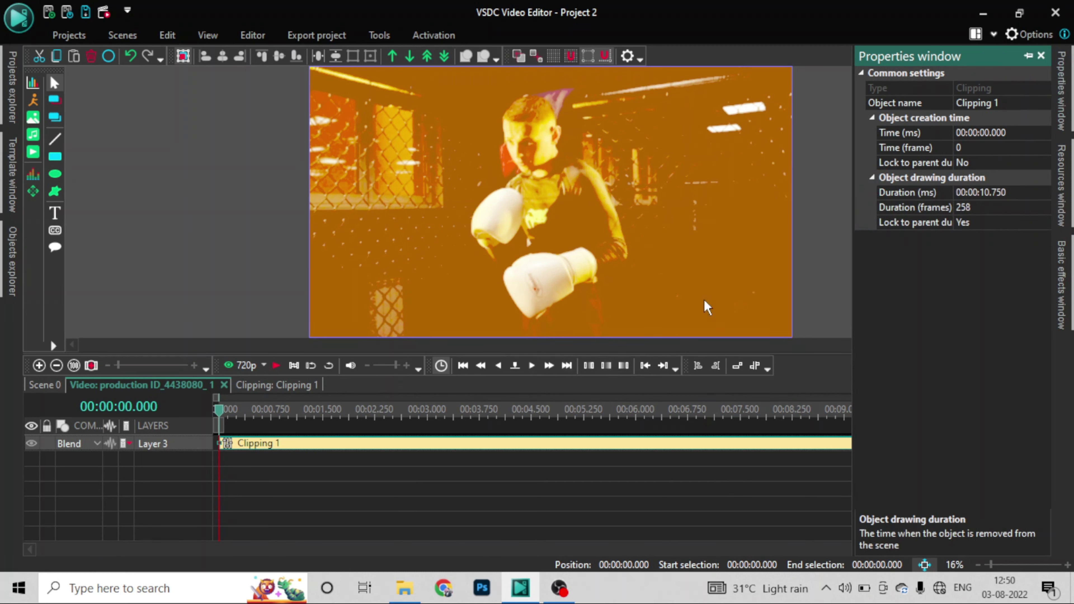
pyautogui.click(315, 444)
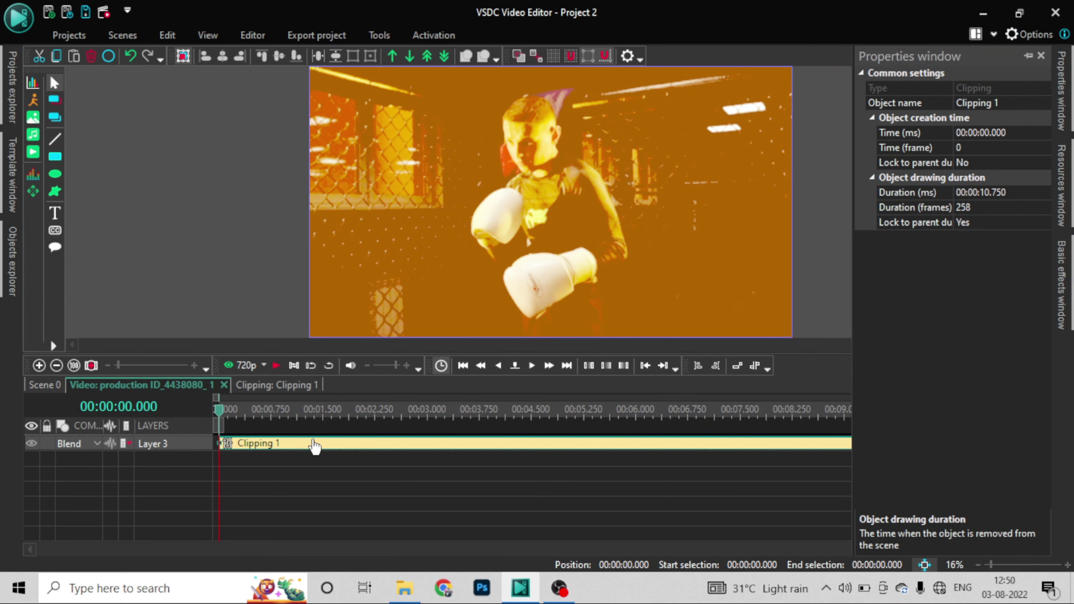
# - Delete the Clipping 1 effect, then apply Auto levels to the clip from Scene 0
pyautogui.click(90, 56)
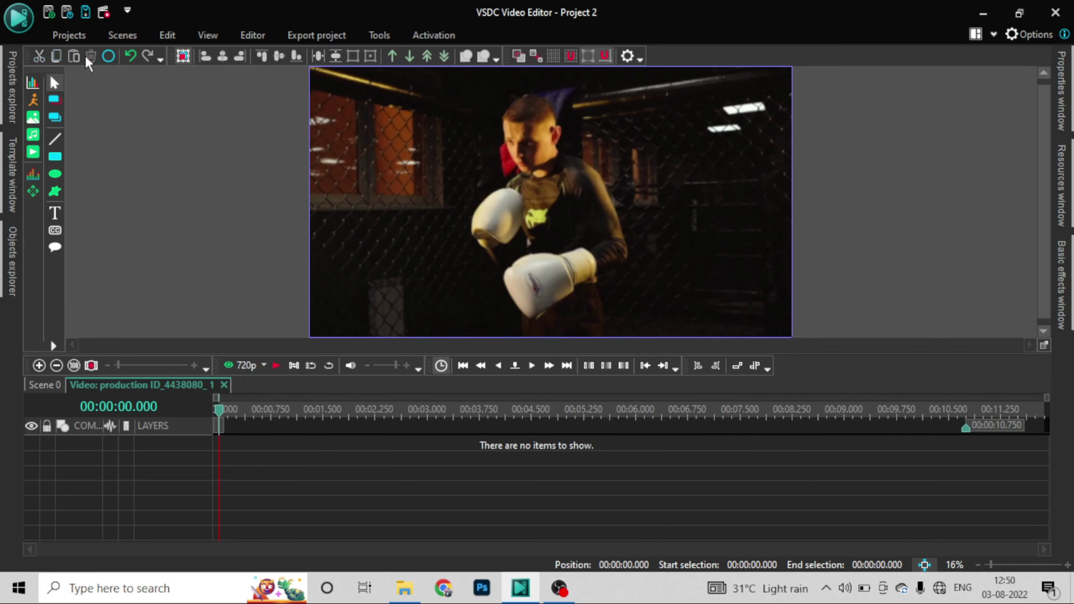
pyautogui.click(43, 384)
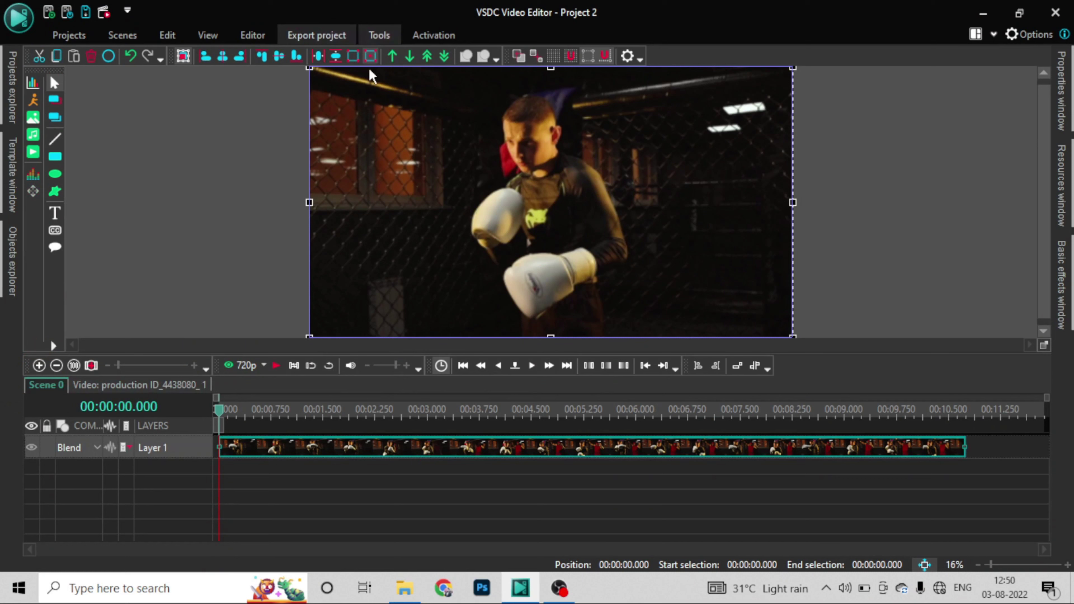
pyautogui.click(254, 35)
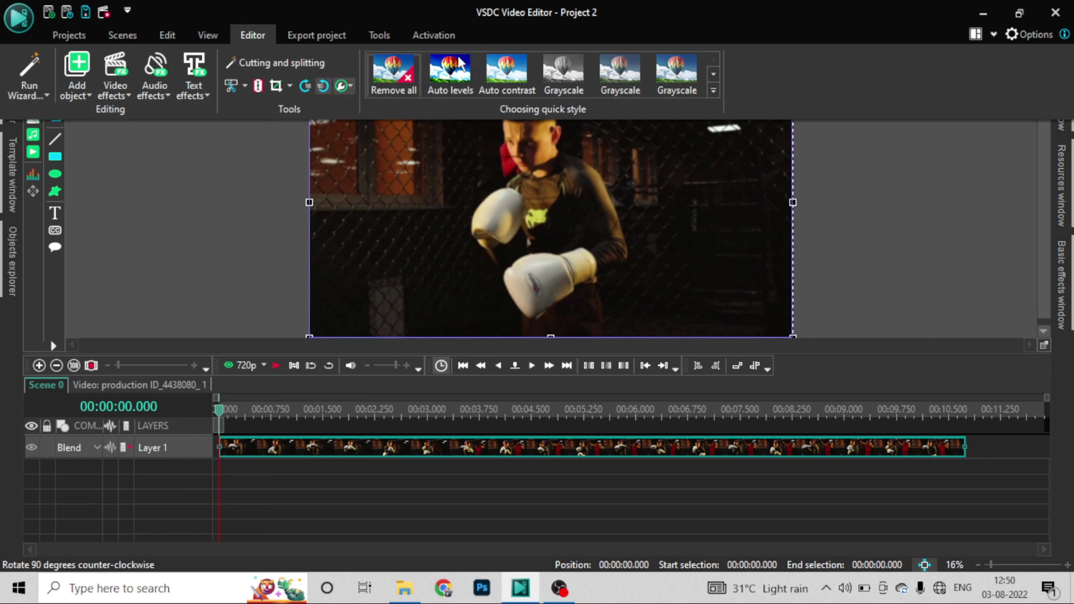
pyautogui.click(464, 82)
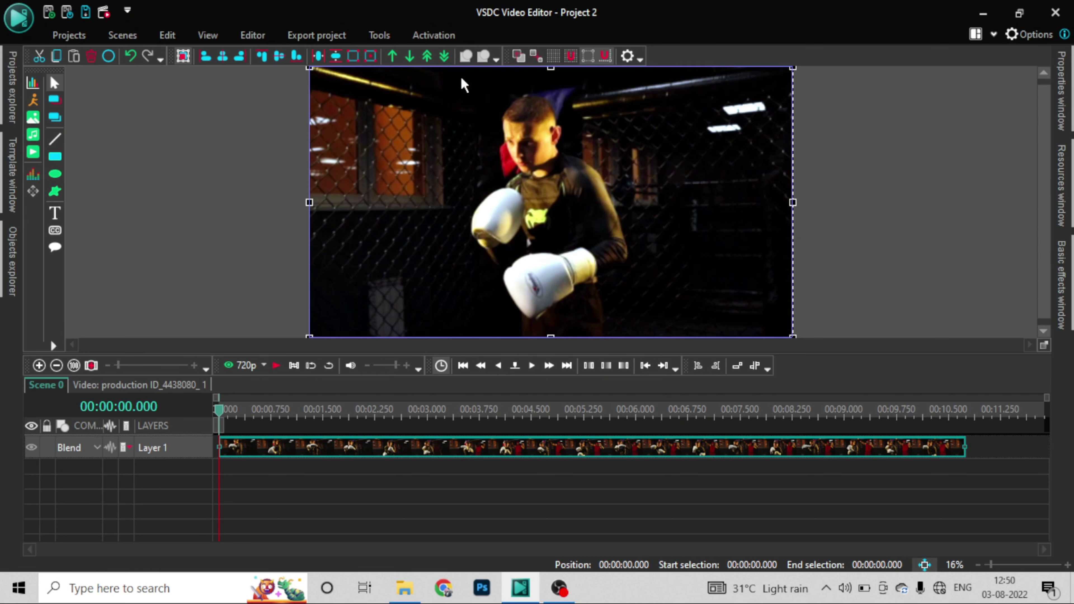
# - Inspect AutoLevels 1's properties, including Transparency, then delete the effect
pyautogui.click(371, 442)
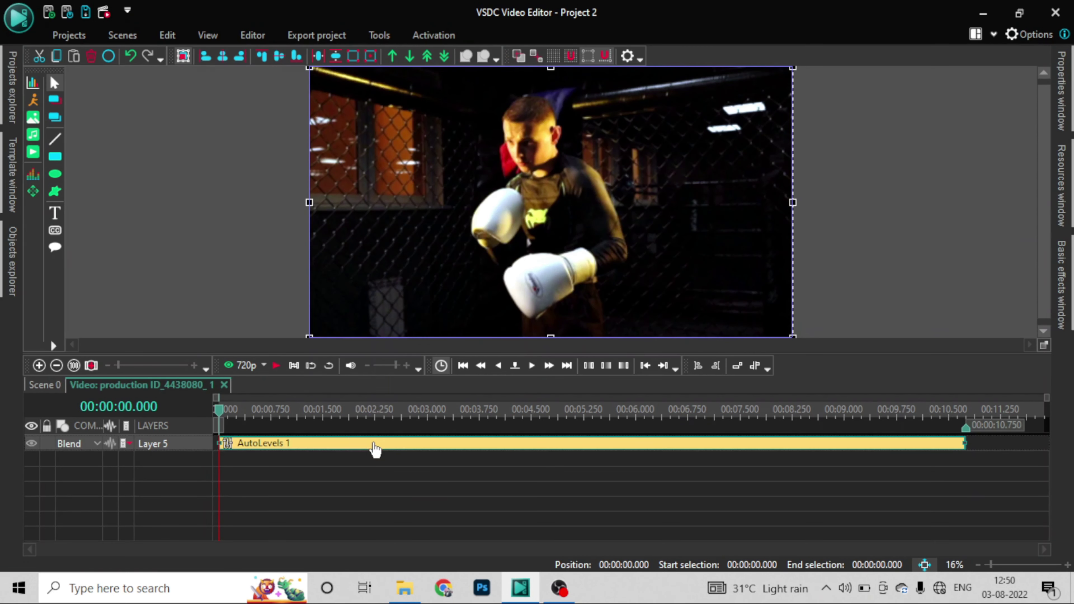
pyautogui.rightClick(373, 442)
pyautogui.click(424, 413)
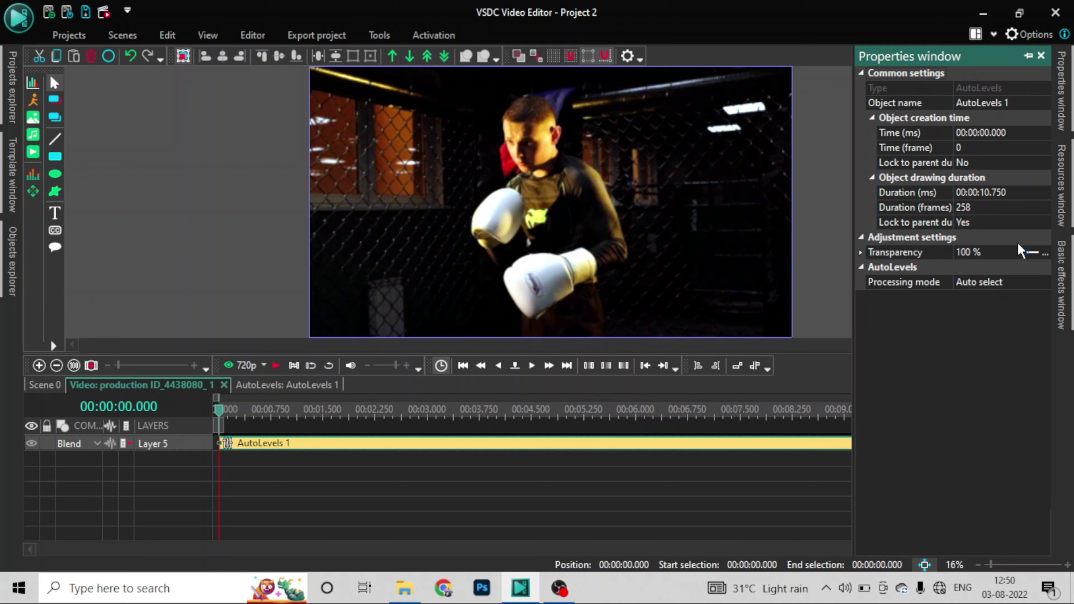
pyautogui.click(1018, 253)
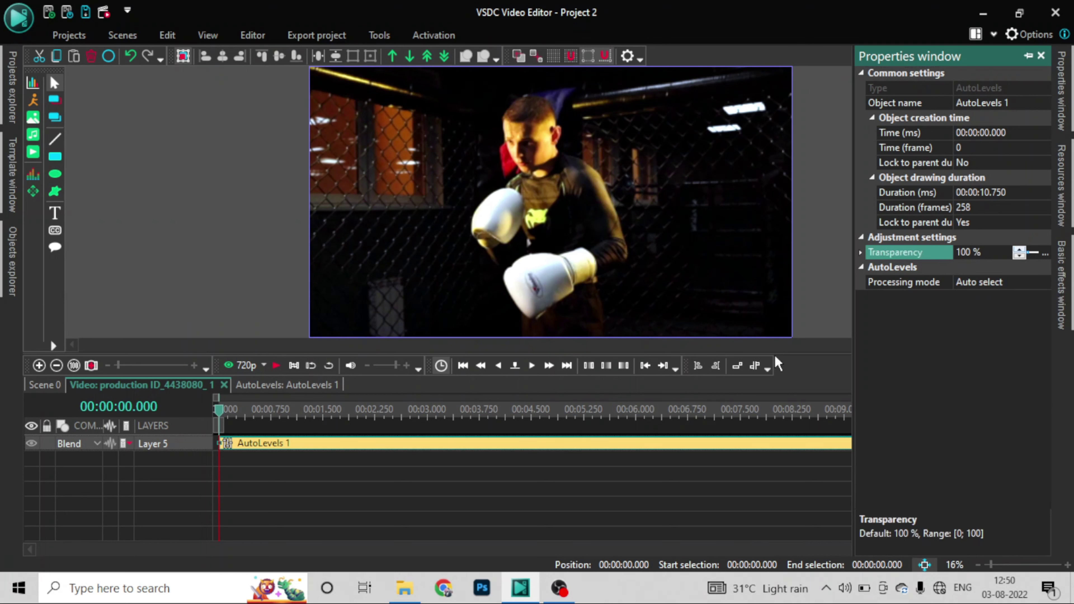
pyautogui.click(368, 447)
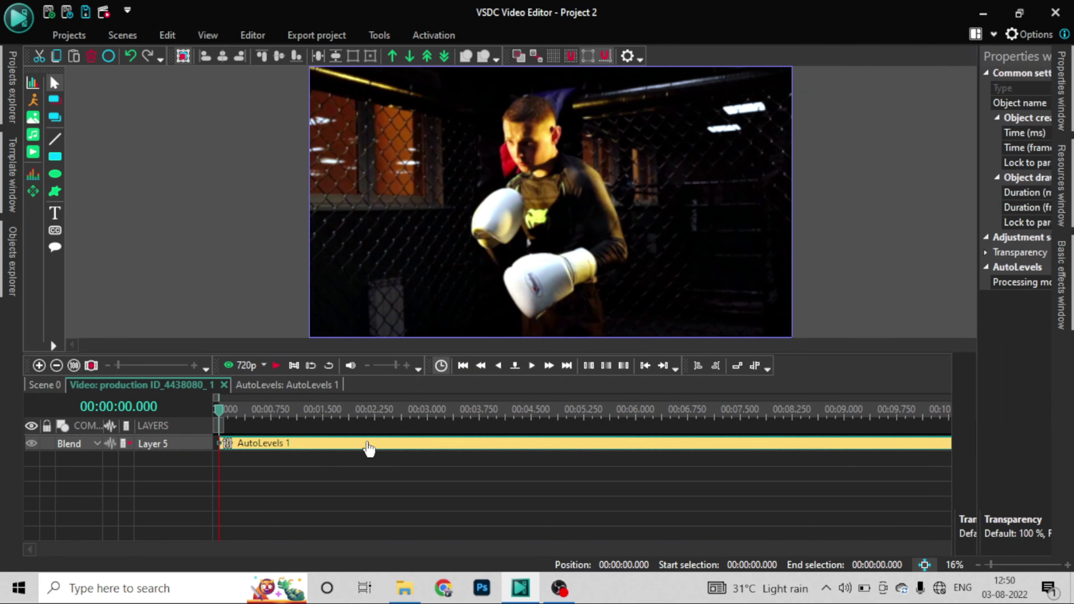
pyautogui.click(91, 55)
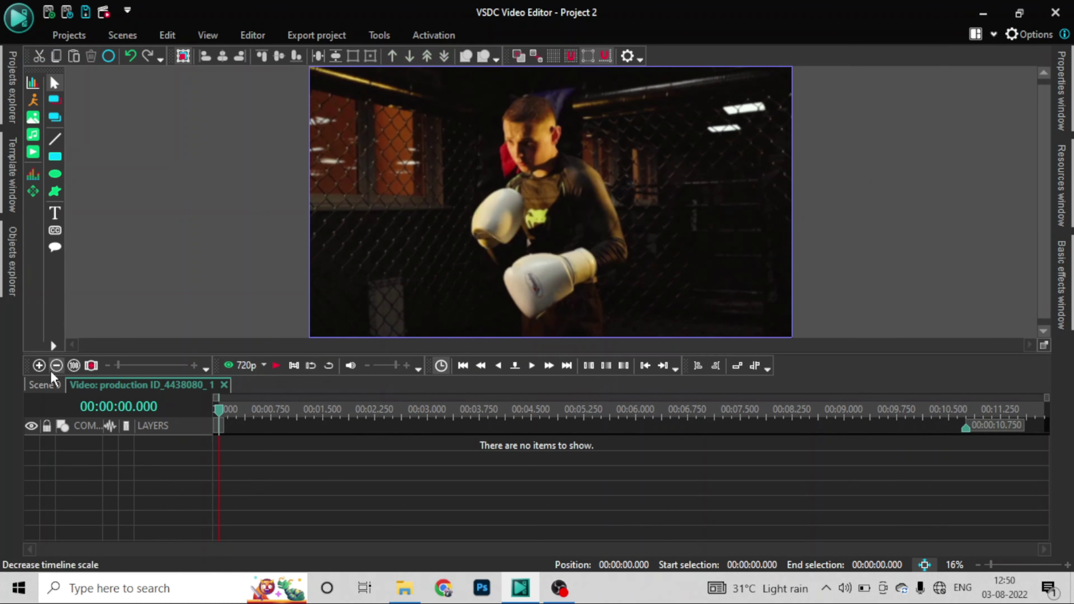
# - From Scene 0, scroll the quick-style gallery to Lord Kelvin and apply it to the clip
pyautogui.click(37, 385)
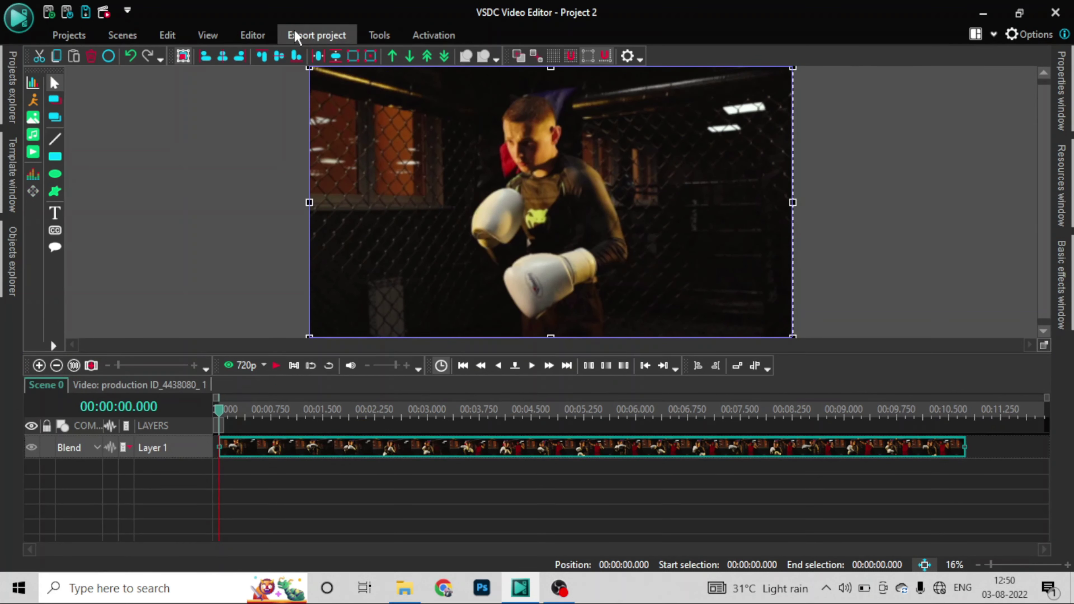
pyautogui.click(253, 35)
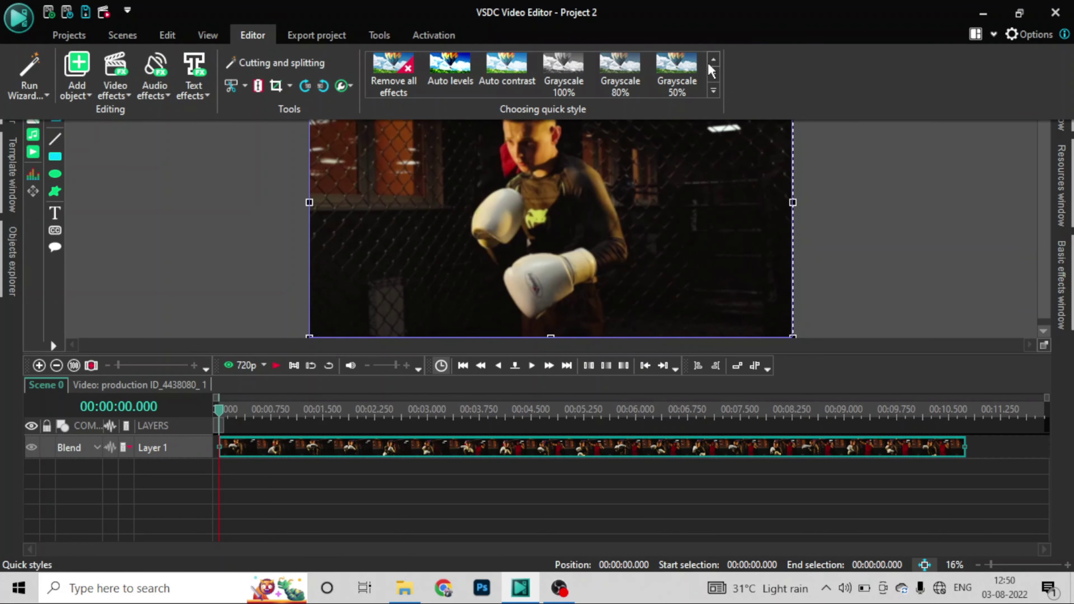
pyautogui.click(713, 74)
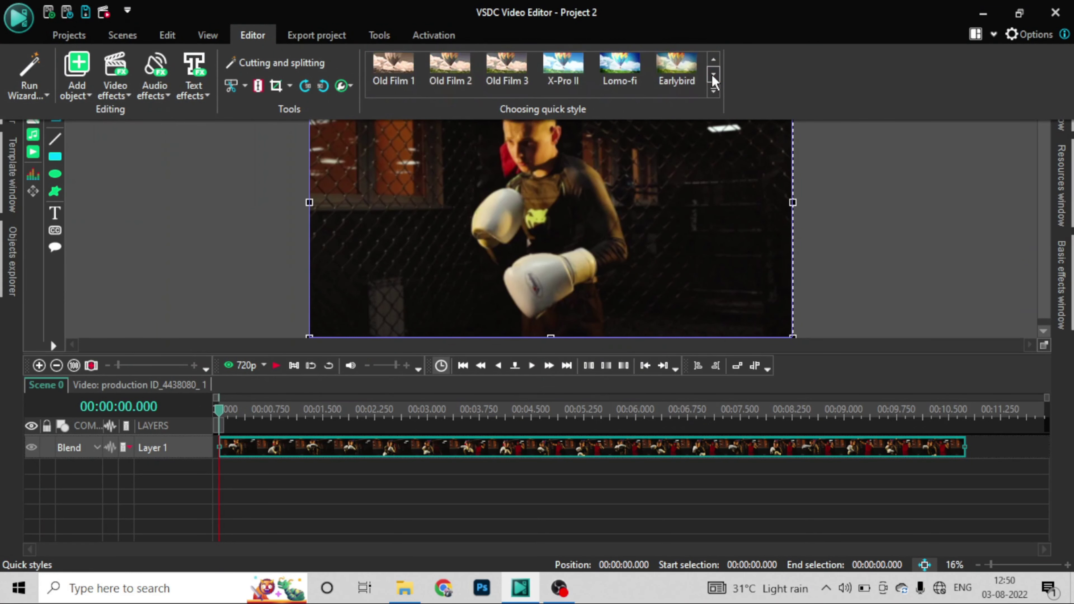
pyautogui.click(713, 75)
pyautogui.click(713, 75)
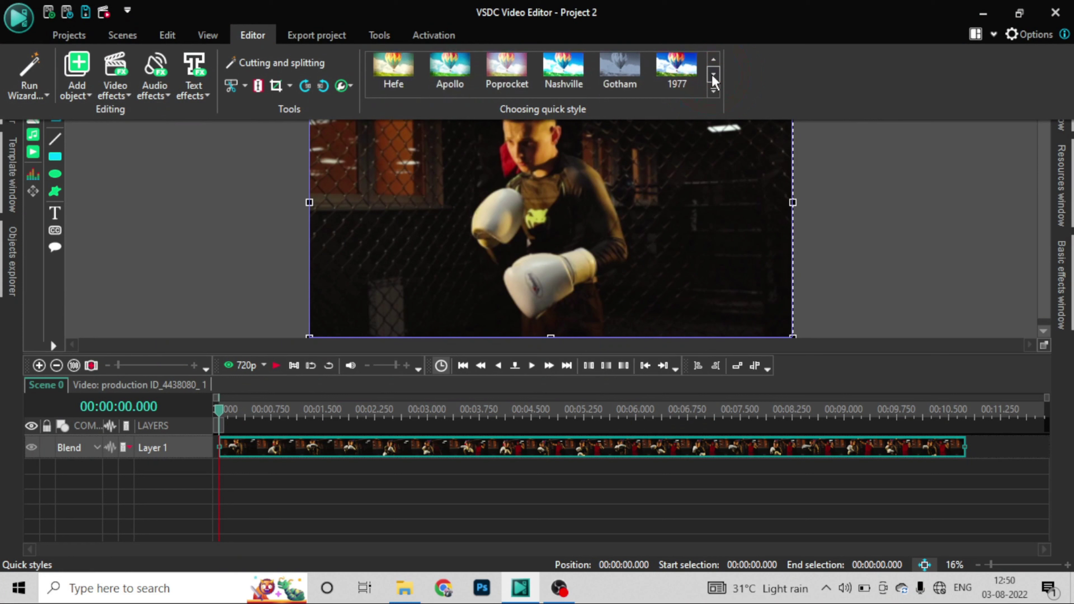
pyautogui.click(713, 75)
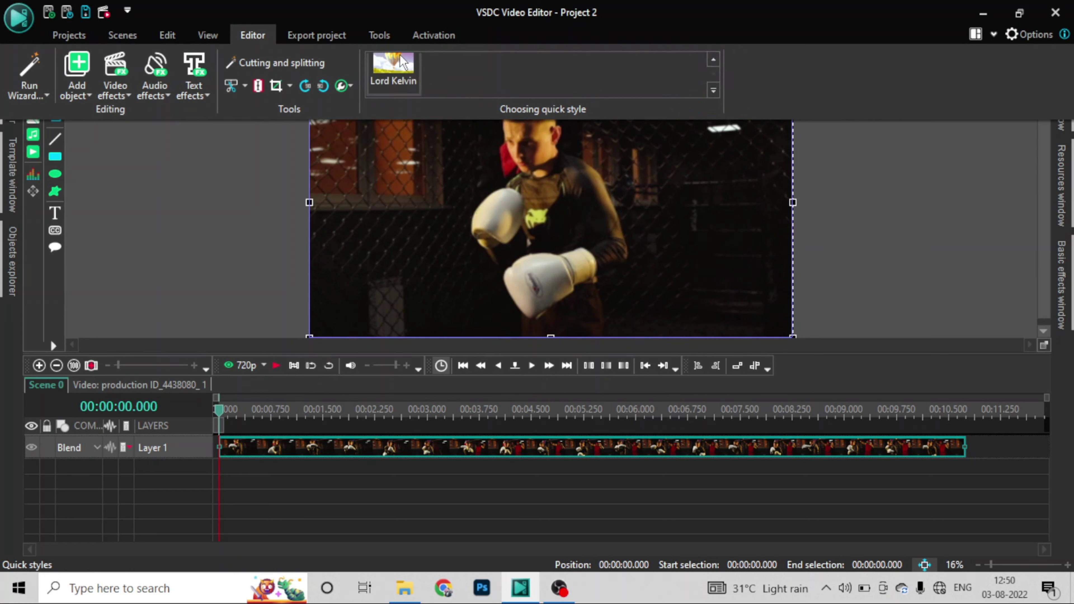
pyautogui.click(393, 68)
# - Open the clip, view Clipping 1's settings, and delete that effect
pyautogui.doubleClick(468, 457)
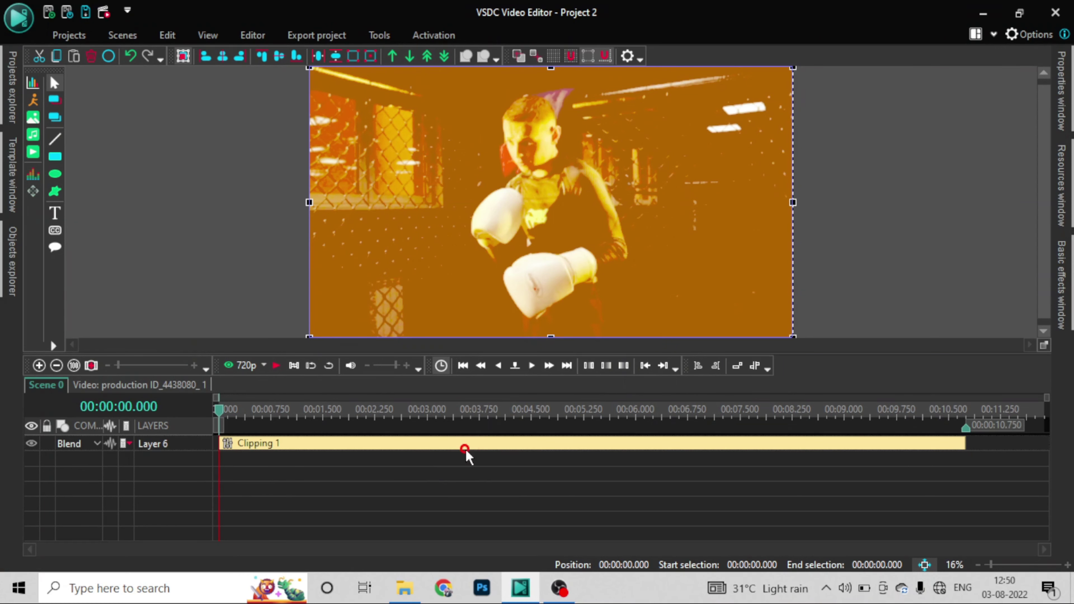
pyautogui.click(473, 445)
pyautogui.rightClick(471, 444)
pyautogui.click(509, 416)
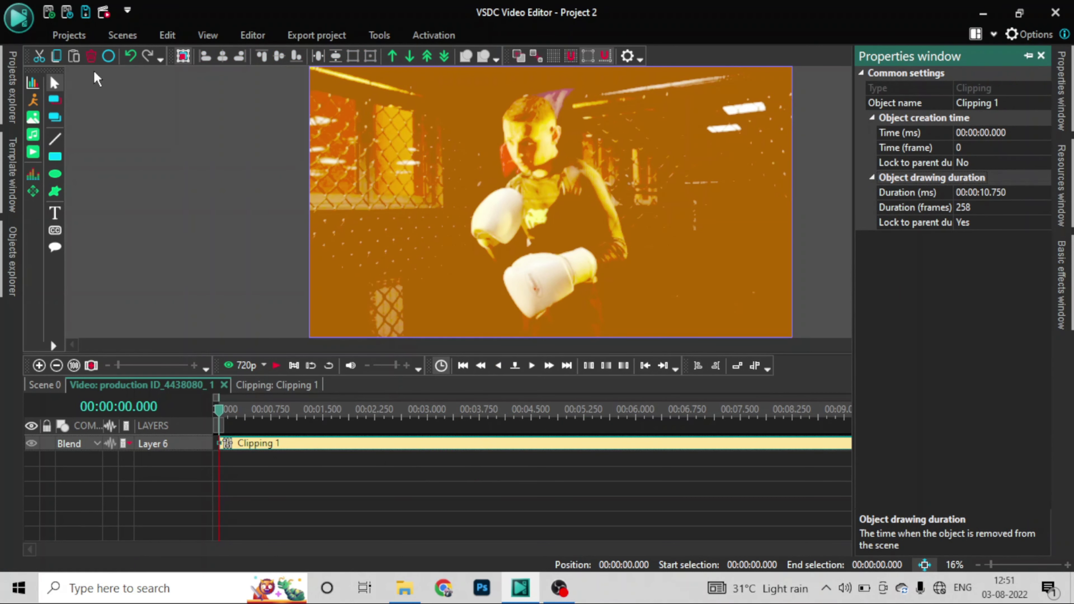
pyautogui.click(89, 59)
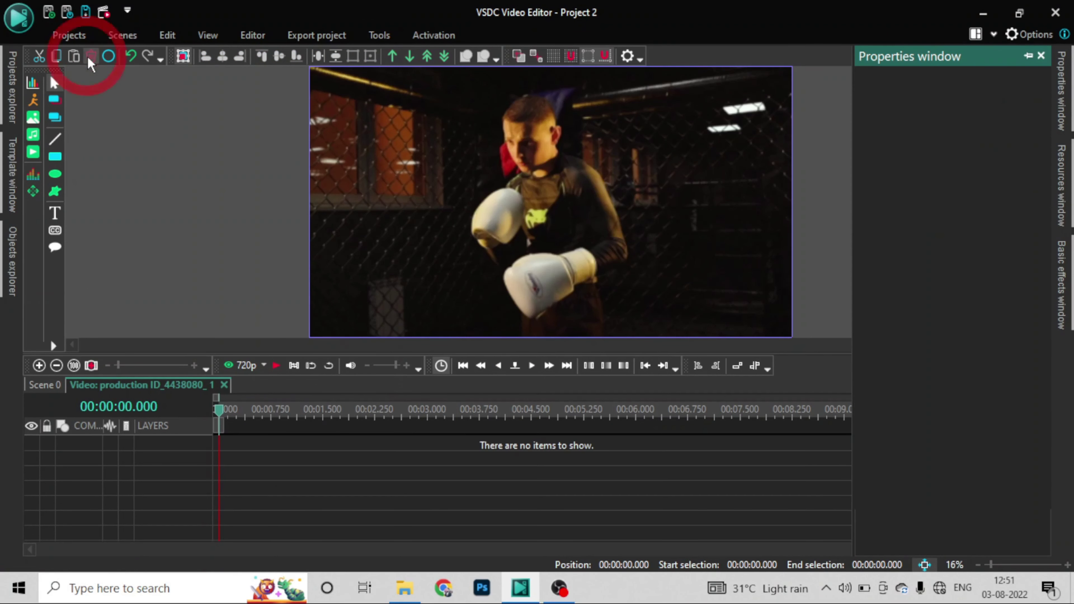
# - From Scene 0, open Edit user's templates in the Quick styles list and dismiss the notice
pyautogui.click(41, 385)
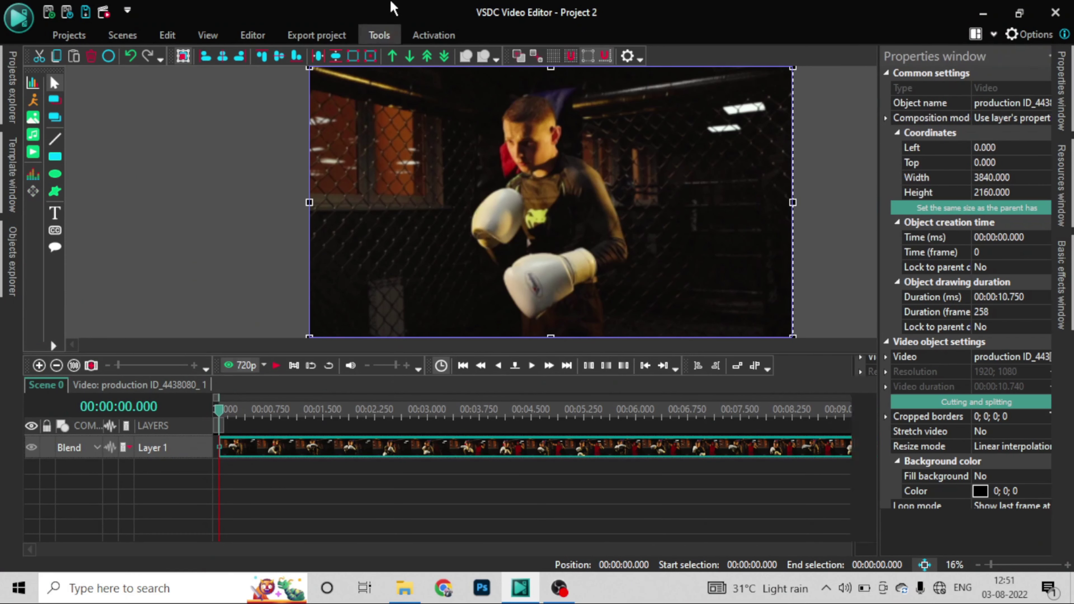
pyautogui.click(250, 37)
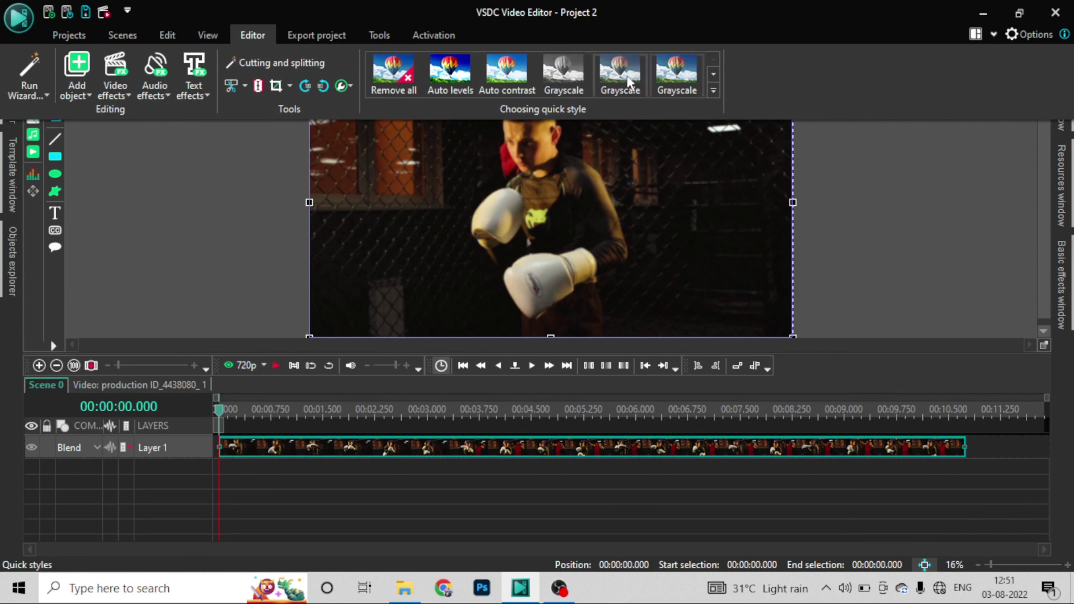
pyautogui.scroll(-1, 477, 73)
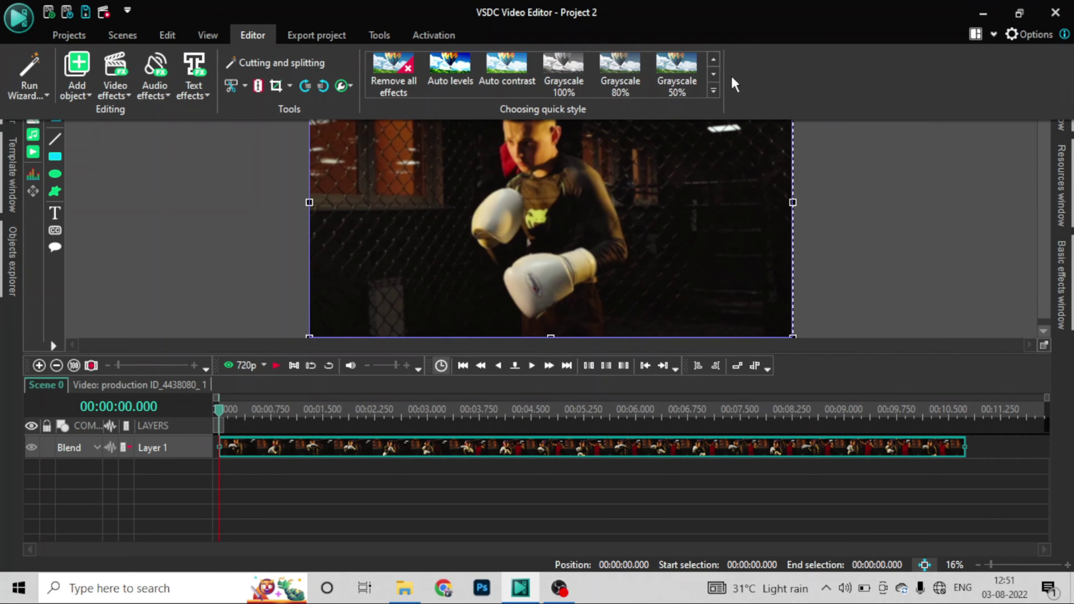
pyautogui.click(713, 91)
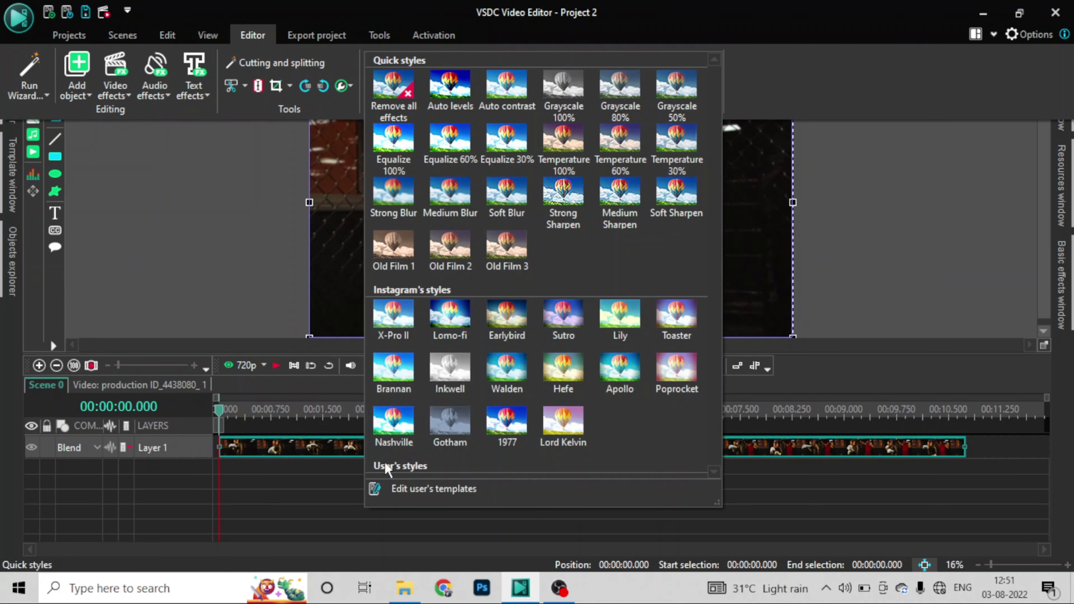
pyautogui.click(435, 490)
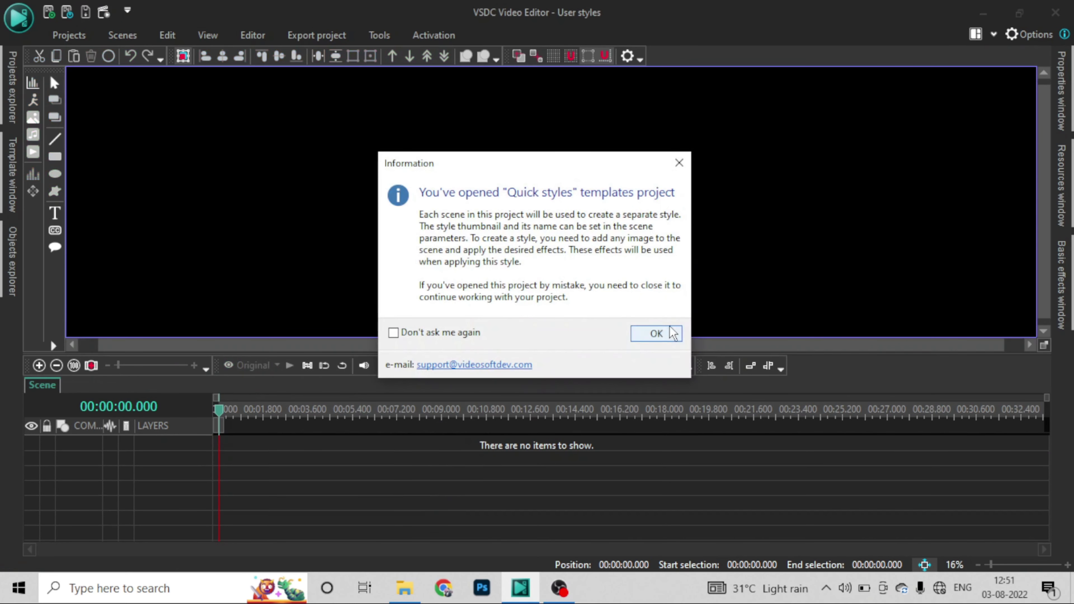
pyautogui.click(655, 333)
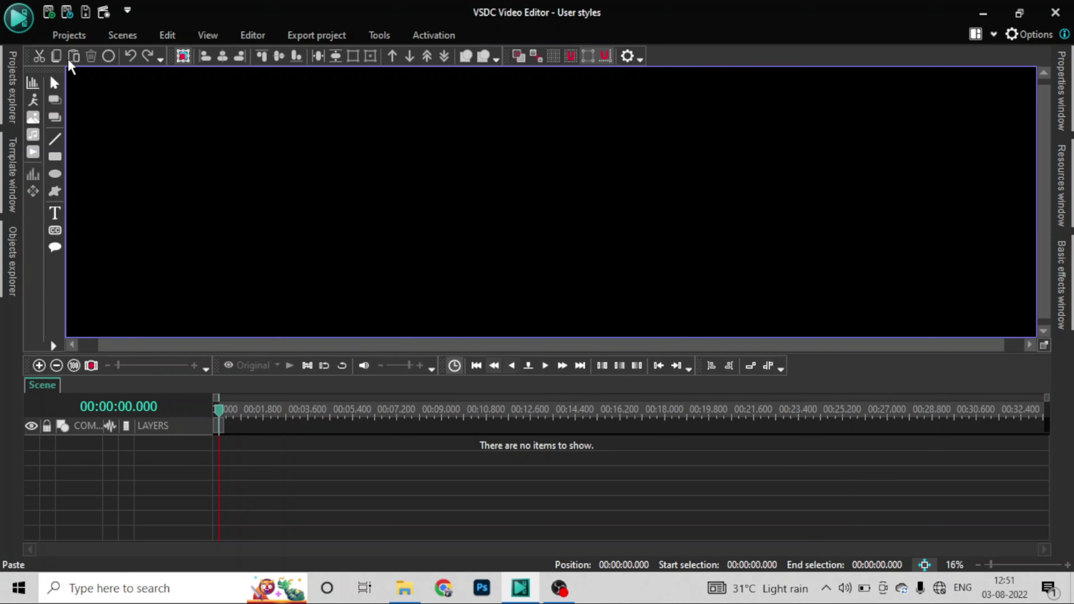
# - Undo the last change and close the user styles templates project
pyautogui.hotkey('ctrl', 'z')
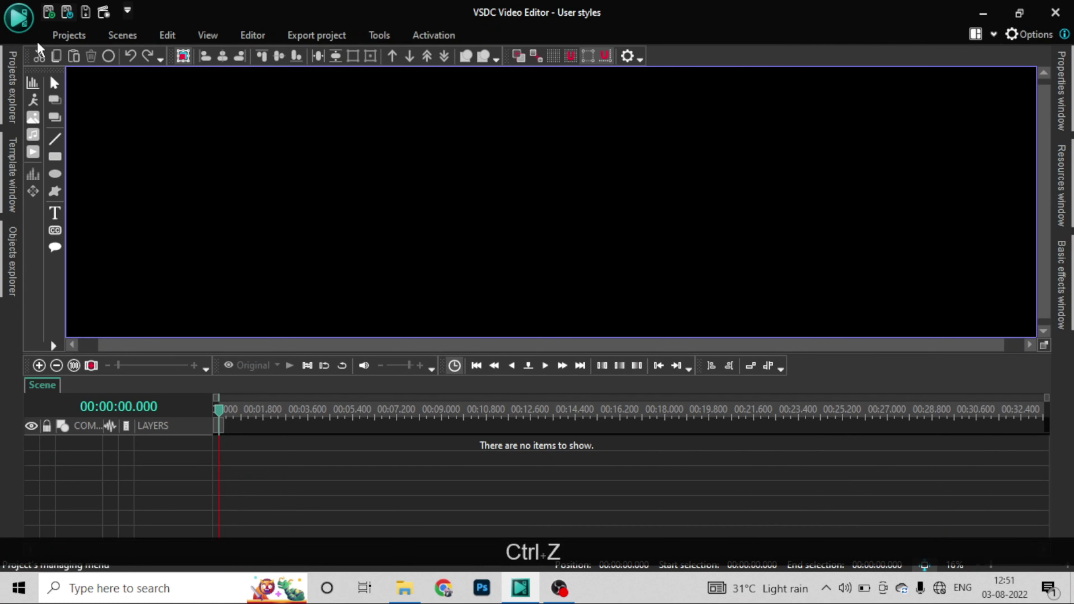
pyautogui.click(70, 35)
pyautogui.click(143, 73)
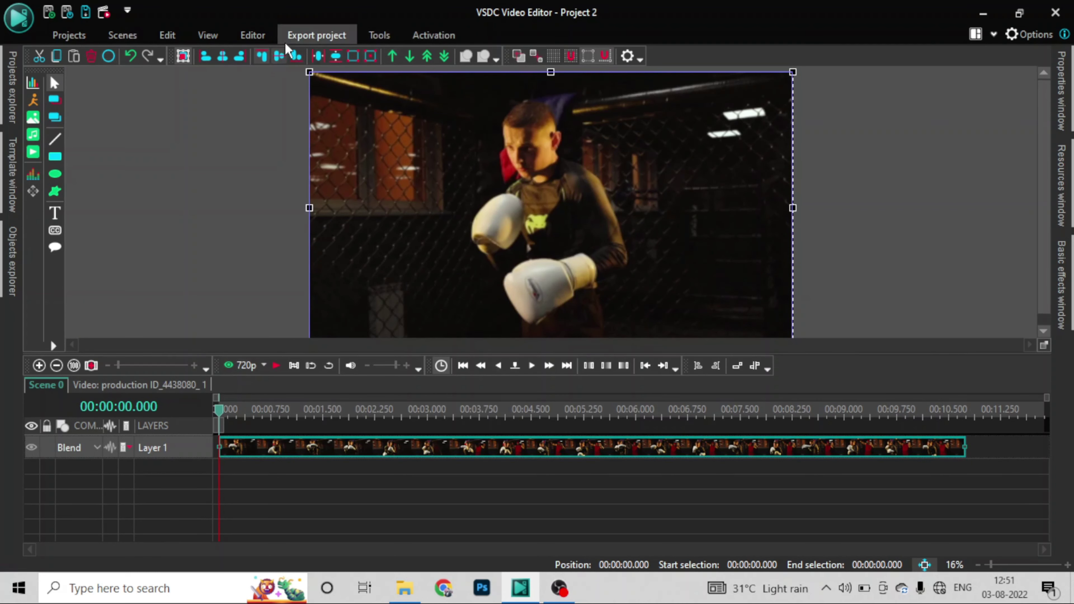
# - Browse the video effect categories (Adjustments, Filters, 360 and 3D, Nature, Transitions) and show the Quick styles gallery
pyautogui.click(249, 37)
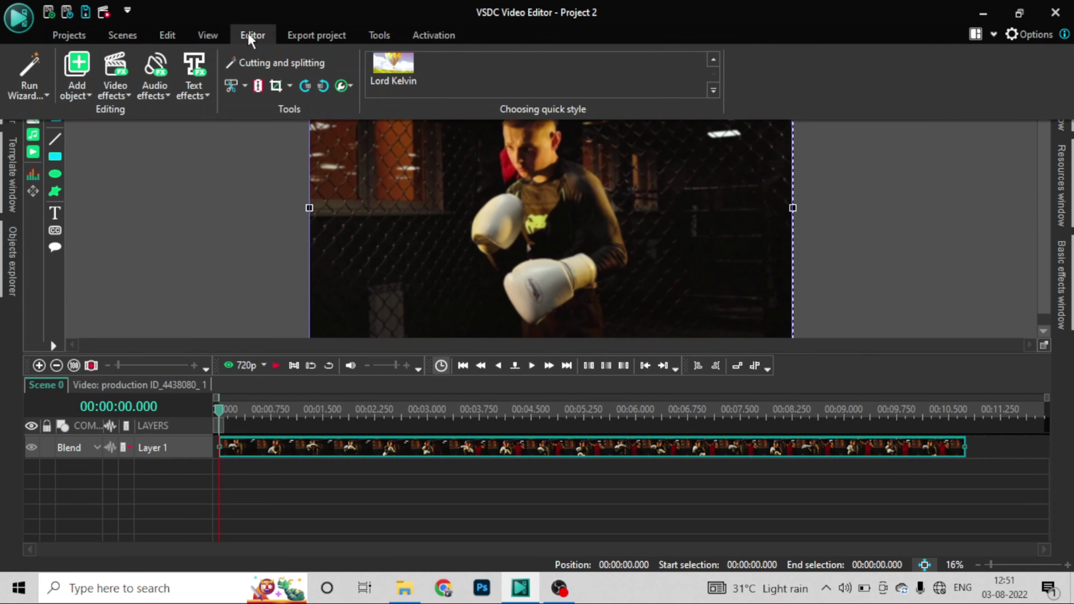
pyautogui.click(113, 92)
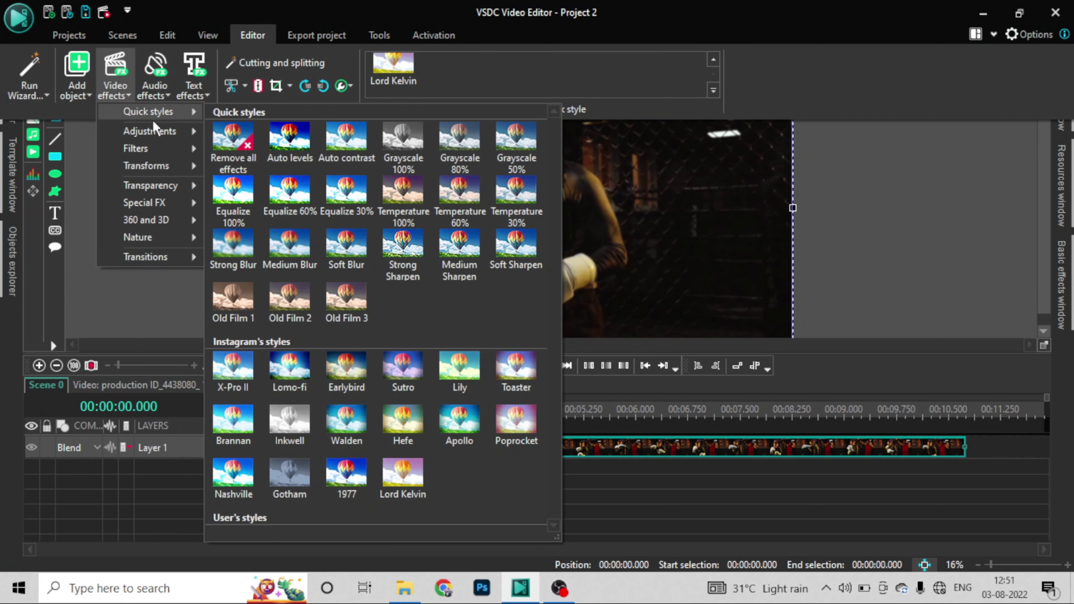
pyautogui.moveTo(150, 134)
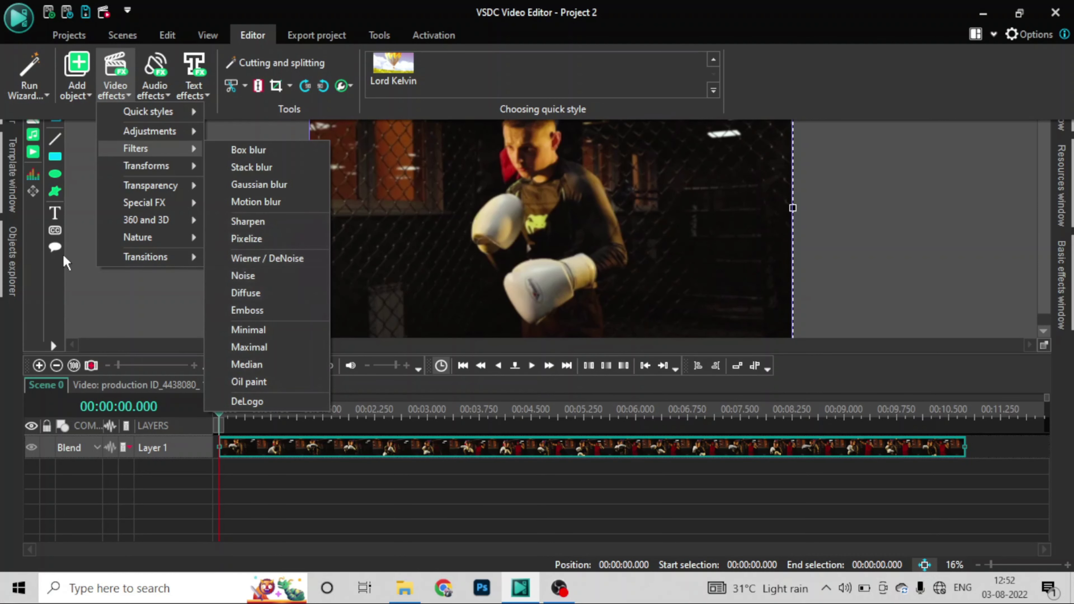
pyautogui.moveTo(200, 226)
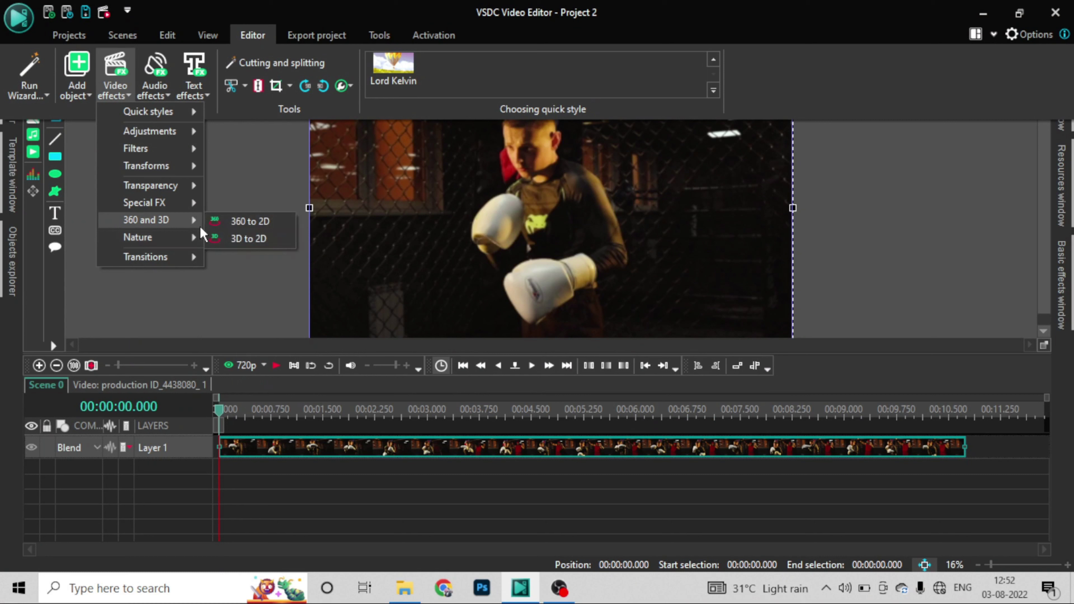
pyautogui.moveTo(174, 242)
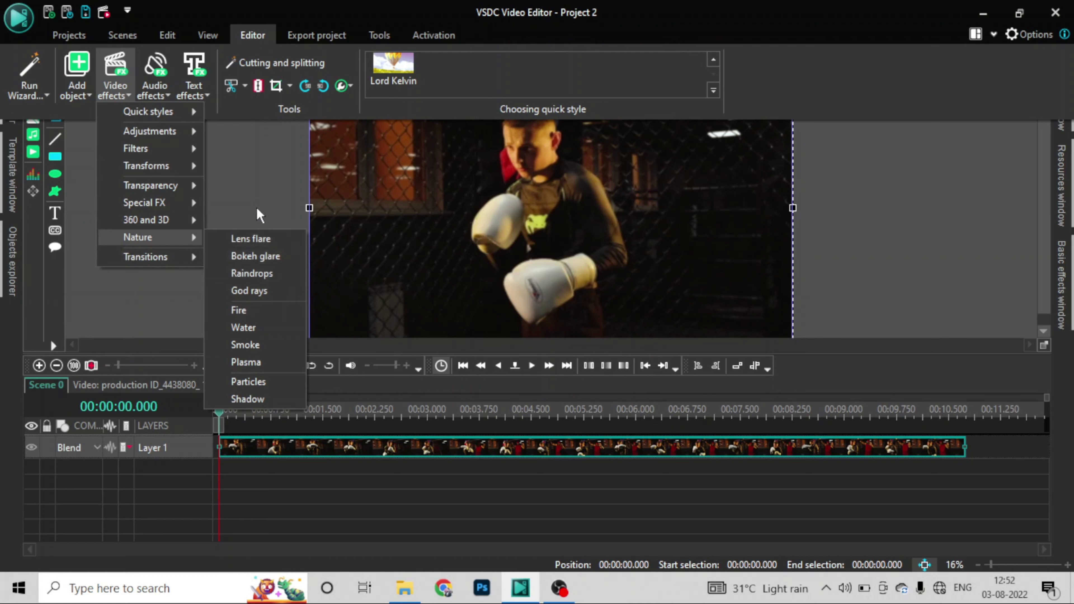
pyautogui.moveTo(137, 267)
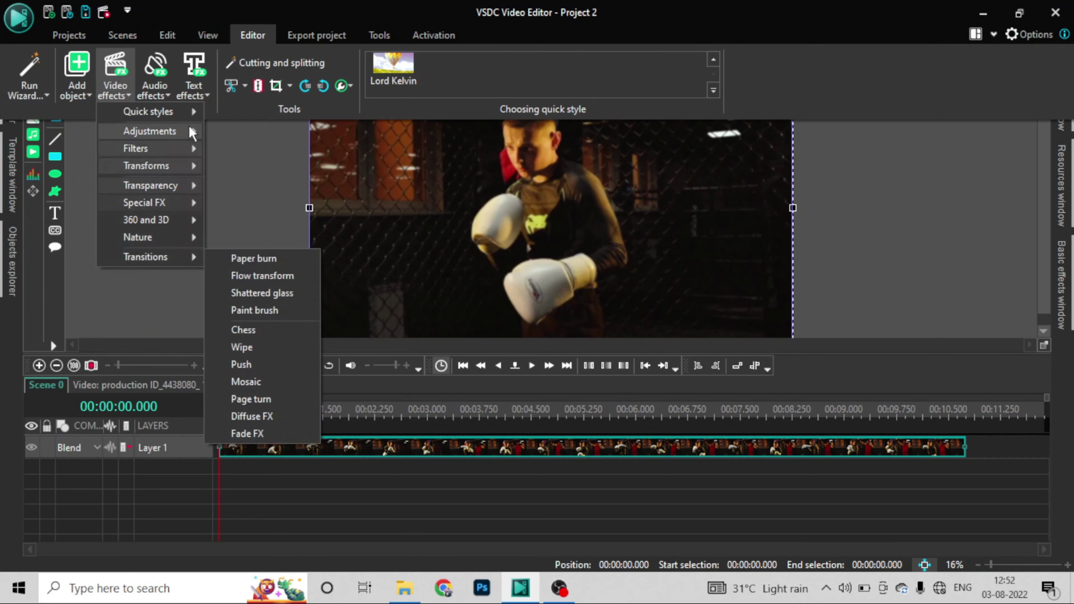
pyautogui.moveTo(178, 114)
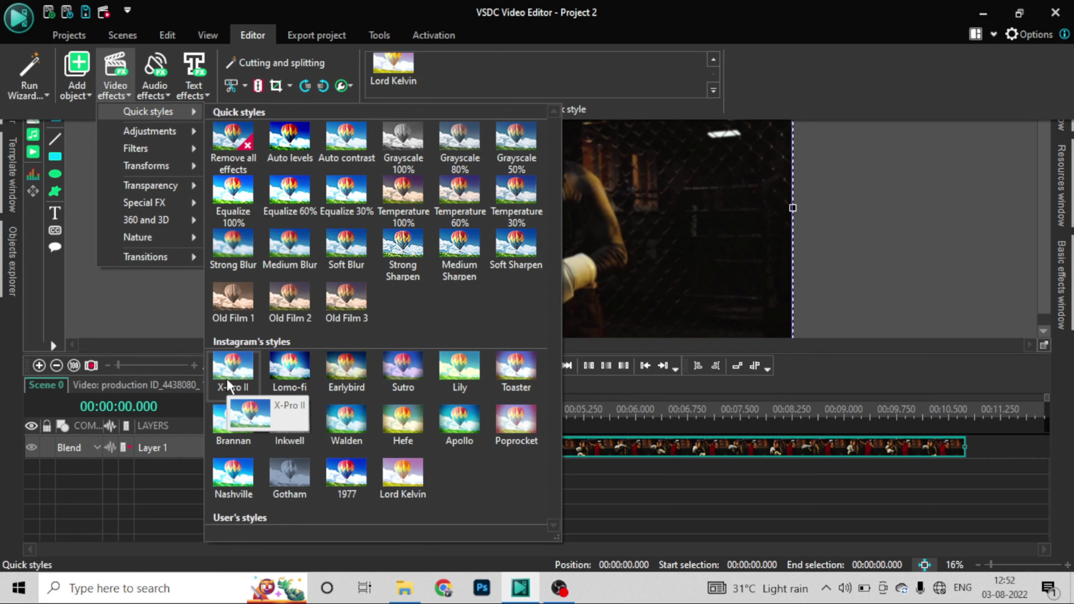
# - Apply the Lomo-fi quick style to the boxing clip and view its Clipping 4 effect properties
pyautogui.click(302, 363)
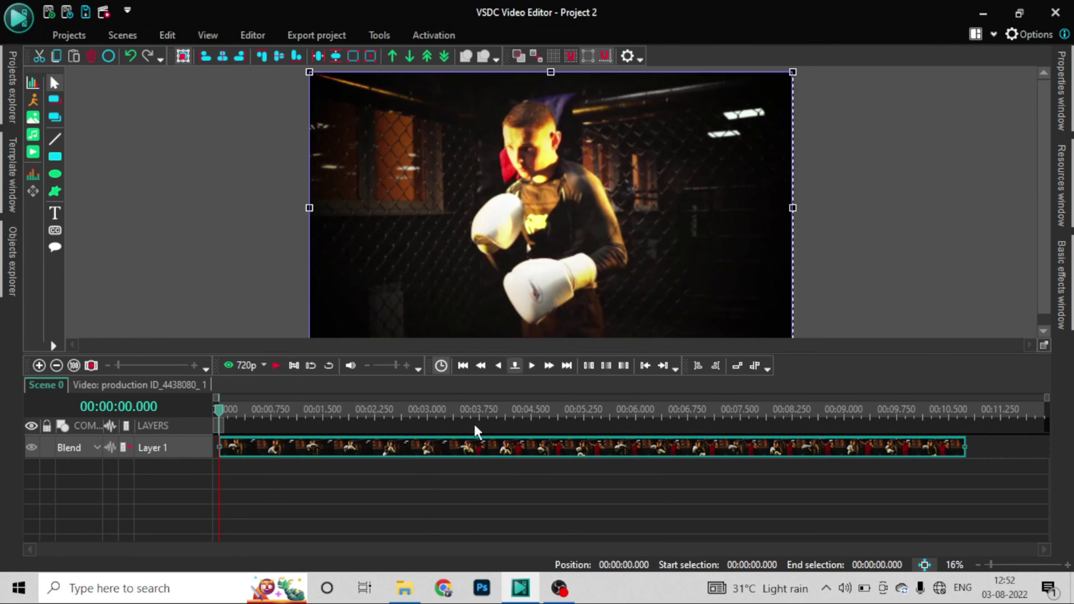
pyautogui.doubleClick(467, 445)
pyautogui.click(296, 442)
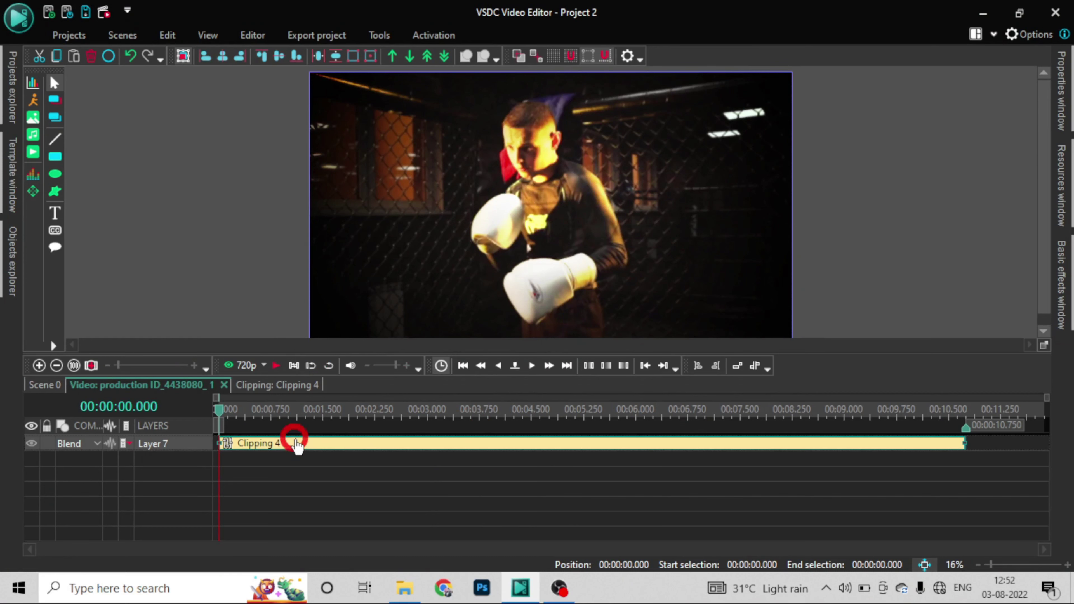
pyautogui.rightClick(296, 443)
pyautogui.click(340, 413)
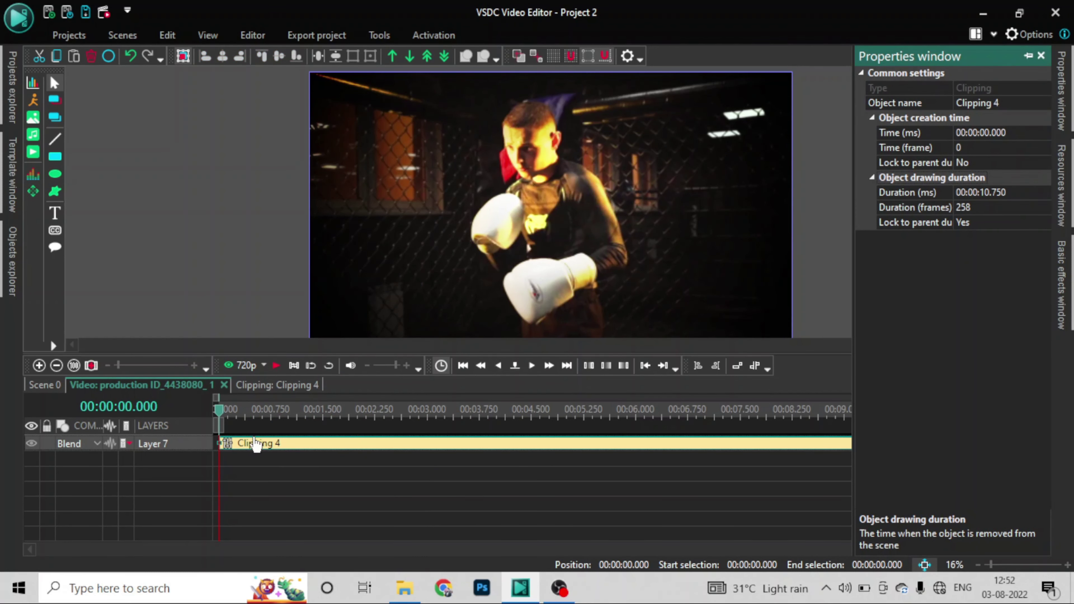
# - Delete the Clipping 4 effect and return to the Scene 0 timeline
pyautogui.click(92, 56)
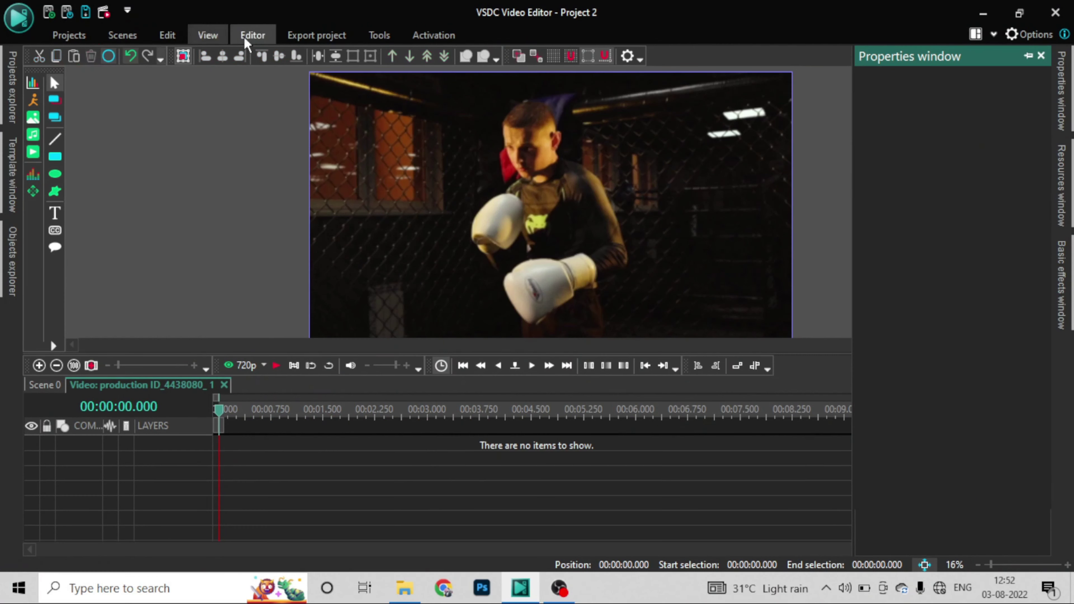
pyautogui.click(44, 383)
pyautogui.click(258, 33)
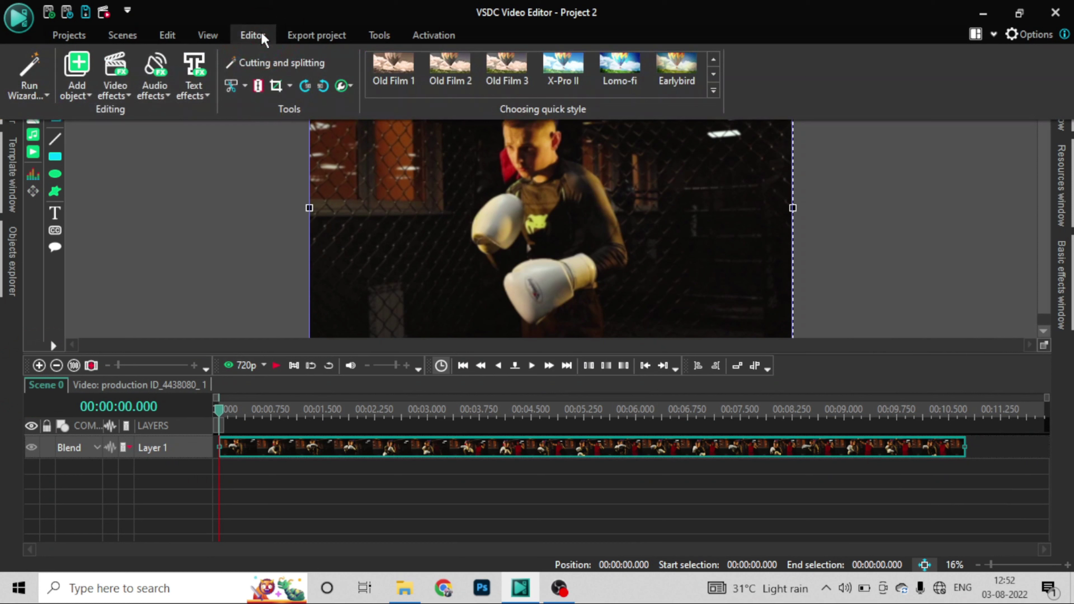
pyautogui.click(347, 87)
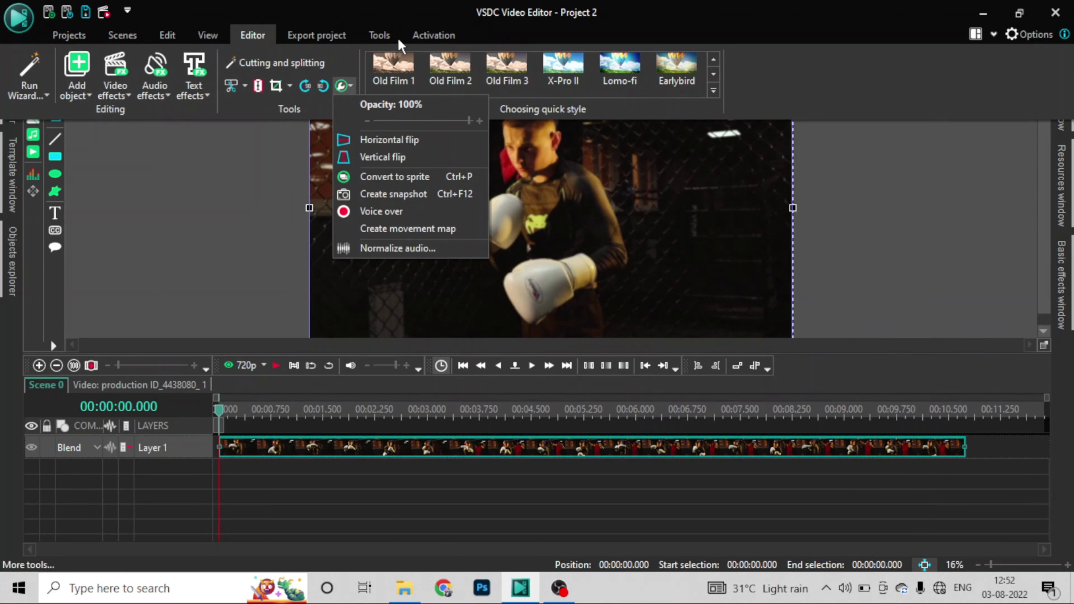
# - Apply Old Film 1 to the boxing clip and select its Temperature 1 and Grayscale 1 effects
pyautogui.click(388, 73)
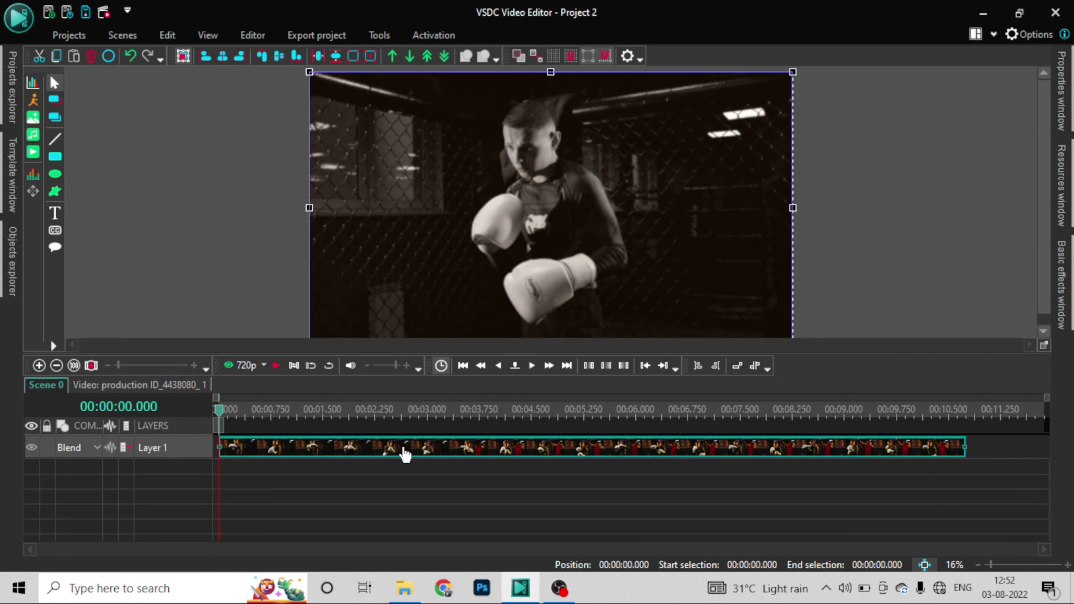
pyautogui.doubleClick(405, 456)
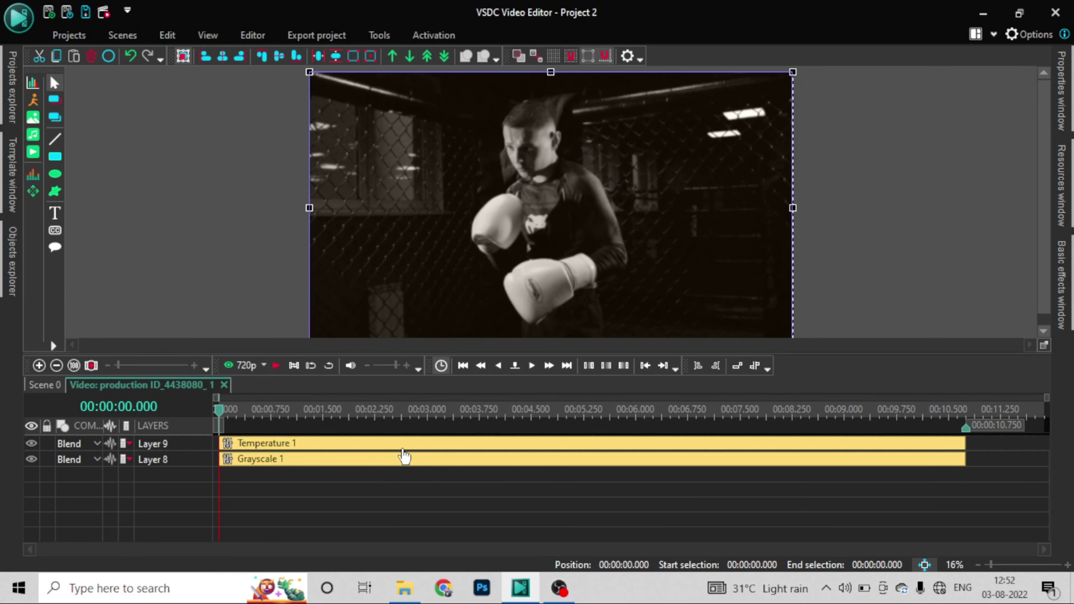
pyautogui.click(310, 448)
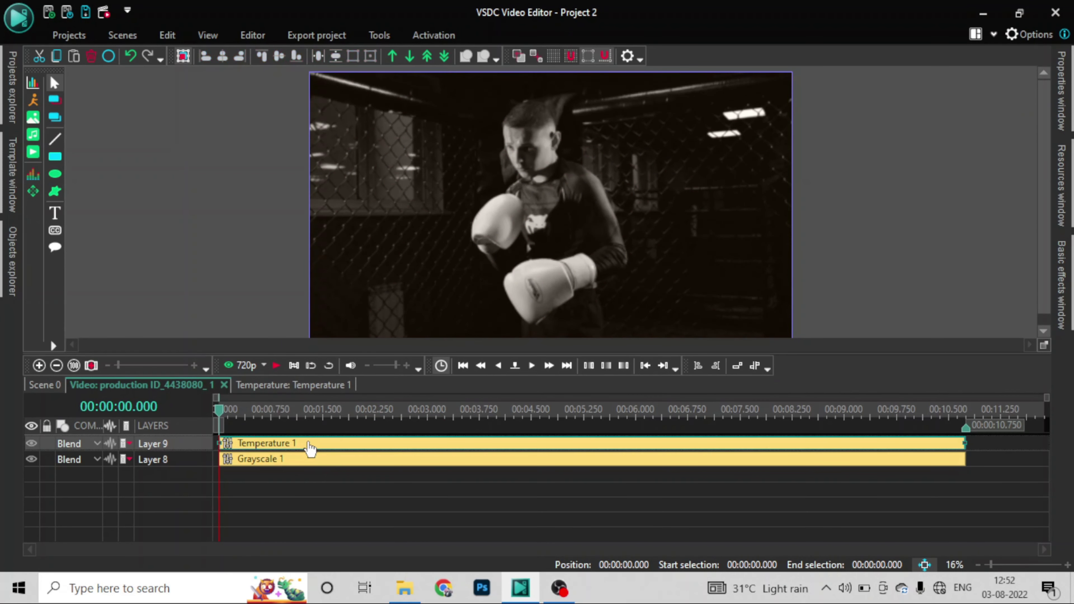
pyautogui.click(299, 459)
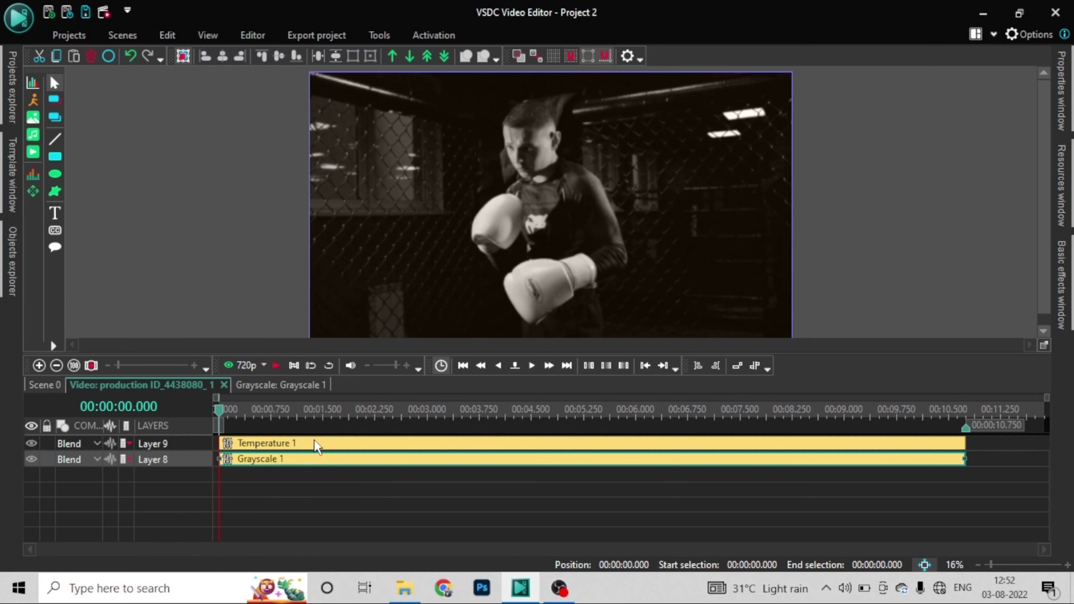
pyautogui.moveTo(300, 492); pyautogui.dragTo(281, 444)
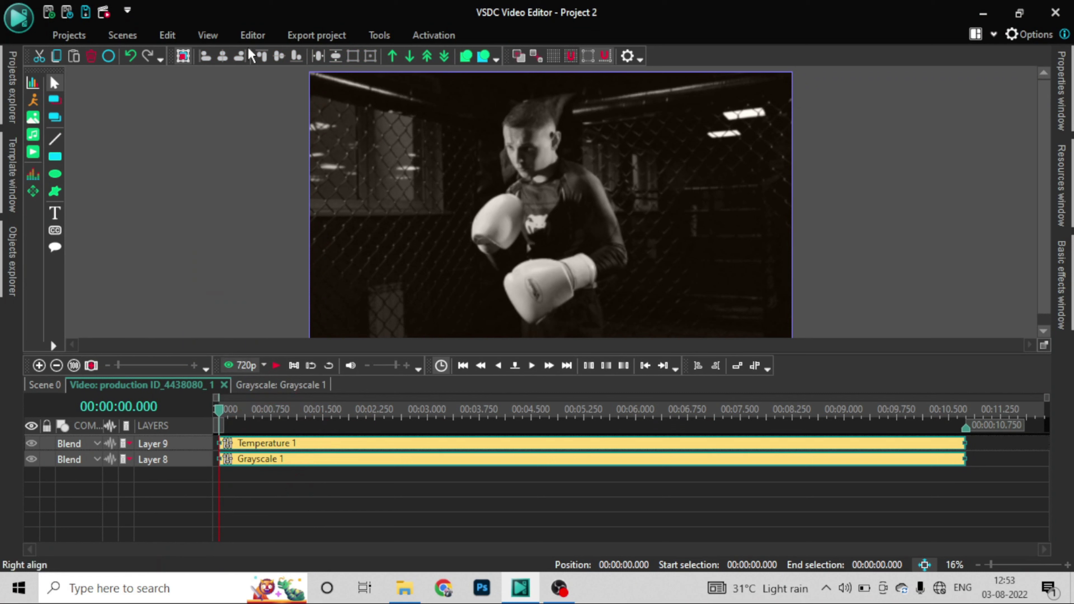
# - Look through the video effects list again, then close it
pyautogui.click(252, 34)
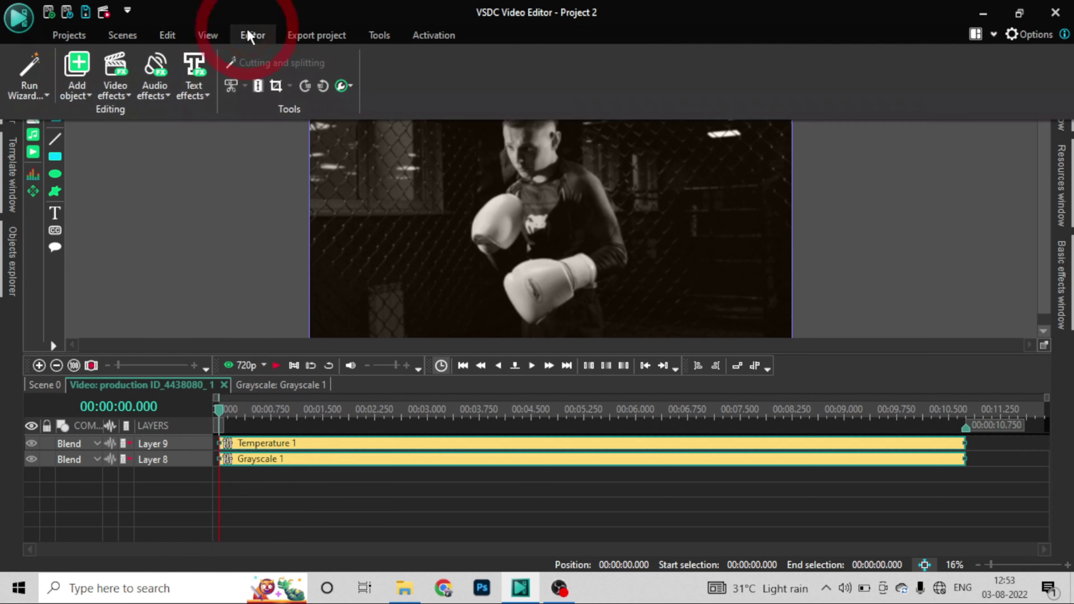
pyautogui.click(131, 76)
pyautogui.moveTo(165, 153)
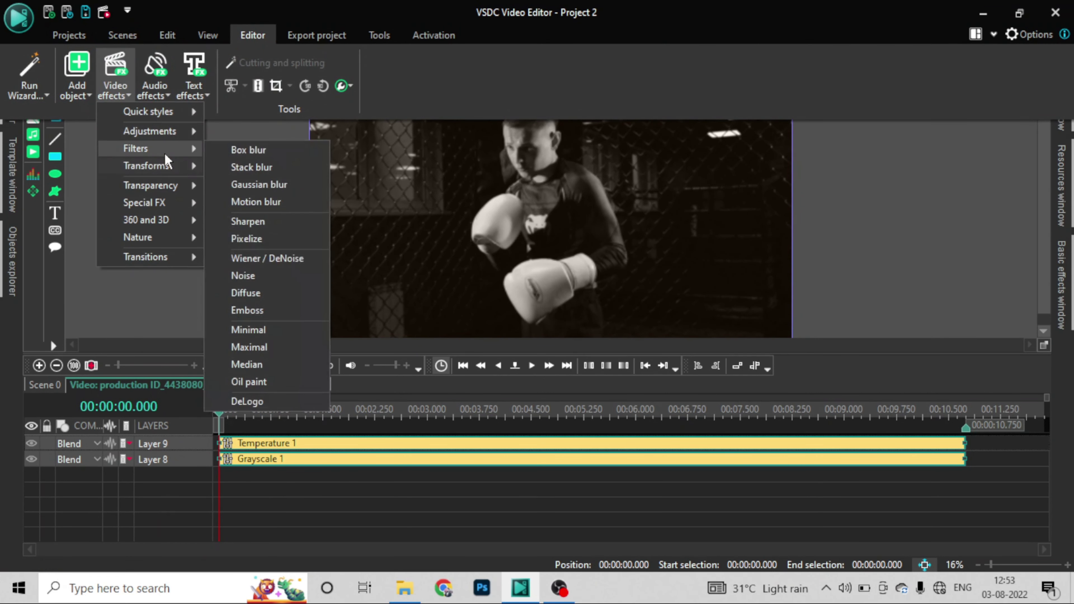
pyautogui.moveTo(189, 136)
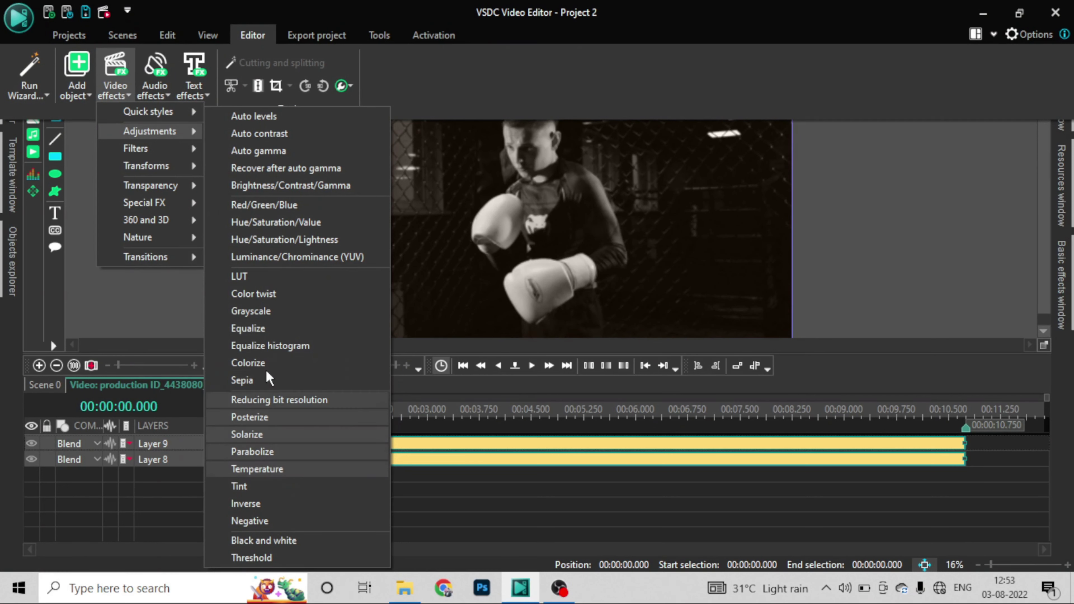
pyautogui.click(254, 309)
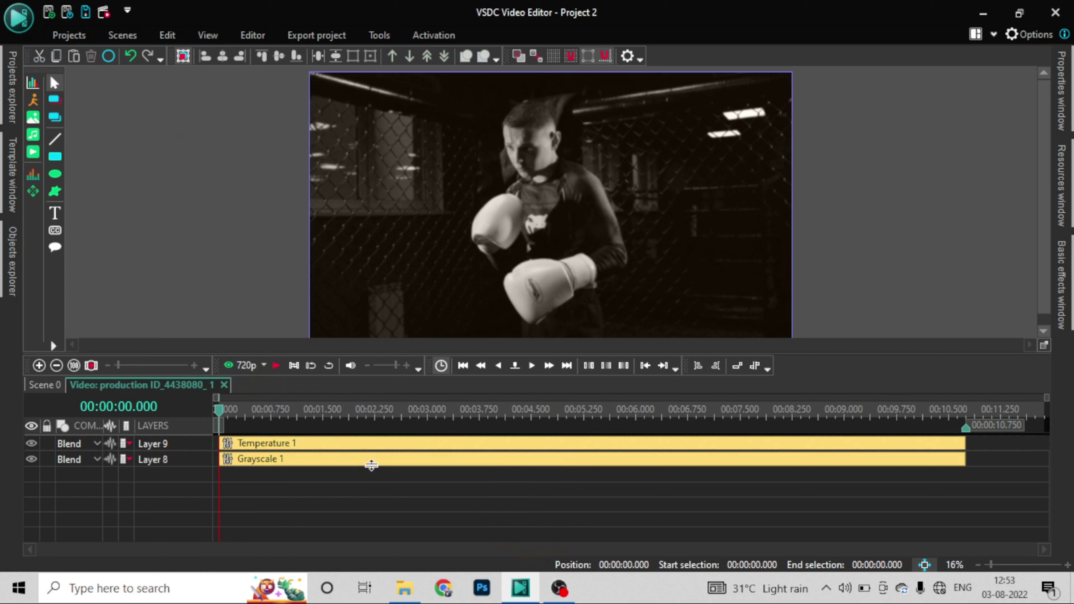
# - Delete the Temperature 1 and Grayscale 1 effects from the boxing clip
pyautogui.moveTo(357, 478); pyautogui.dragTo(332, 448)
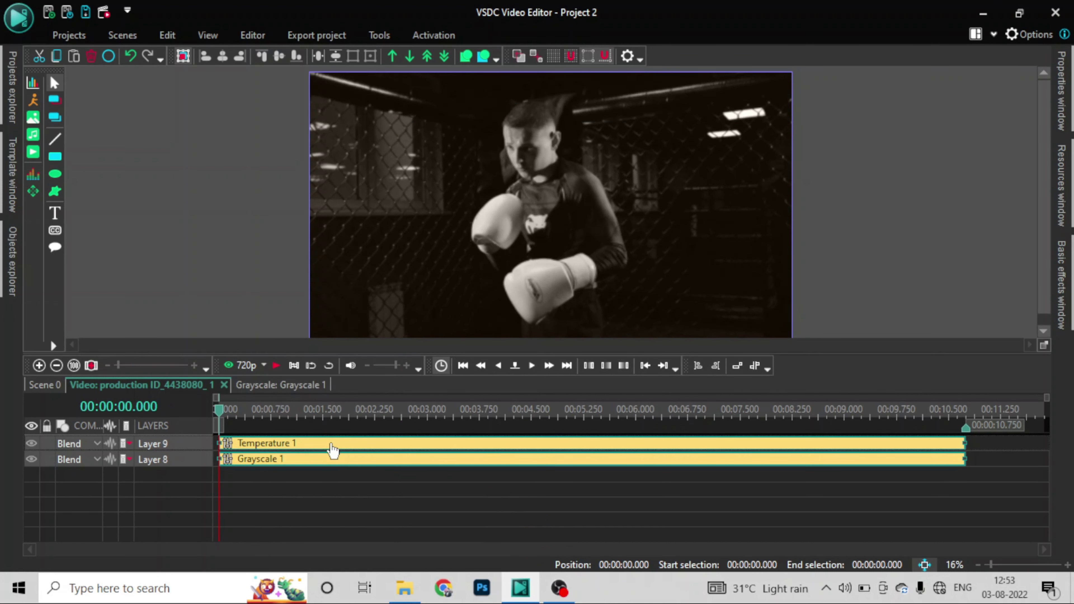
pyautogui.rightClick(332, 450)
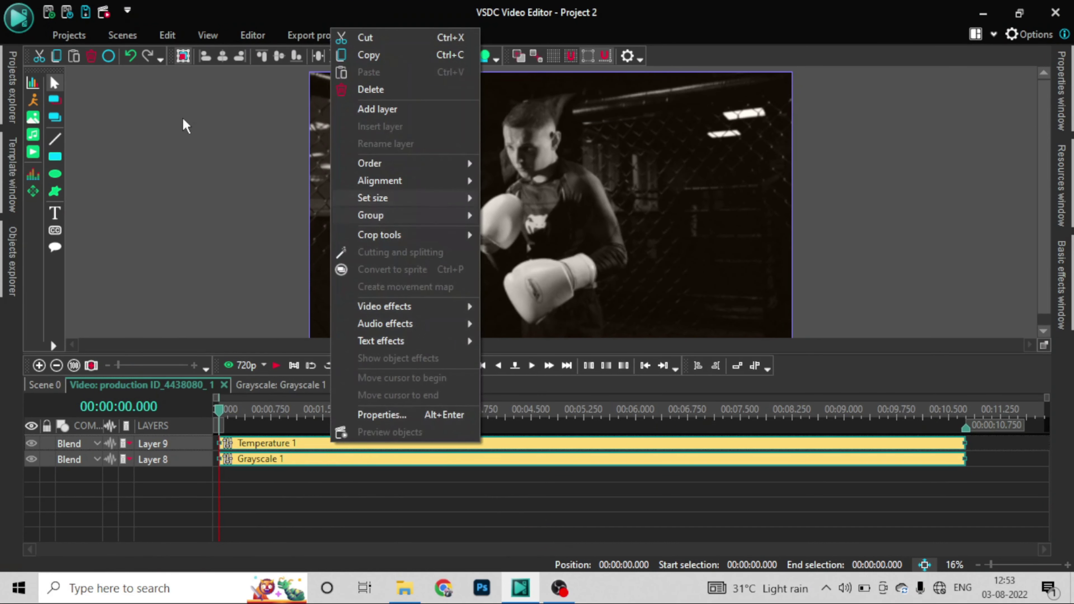
pyautogui.click(449, 90)
pyautogui.click(50, 384)
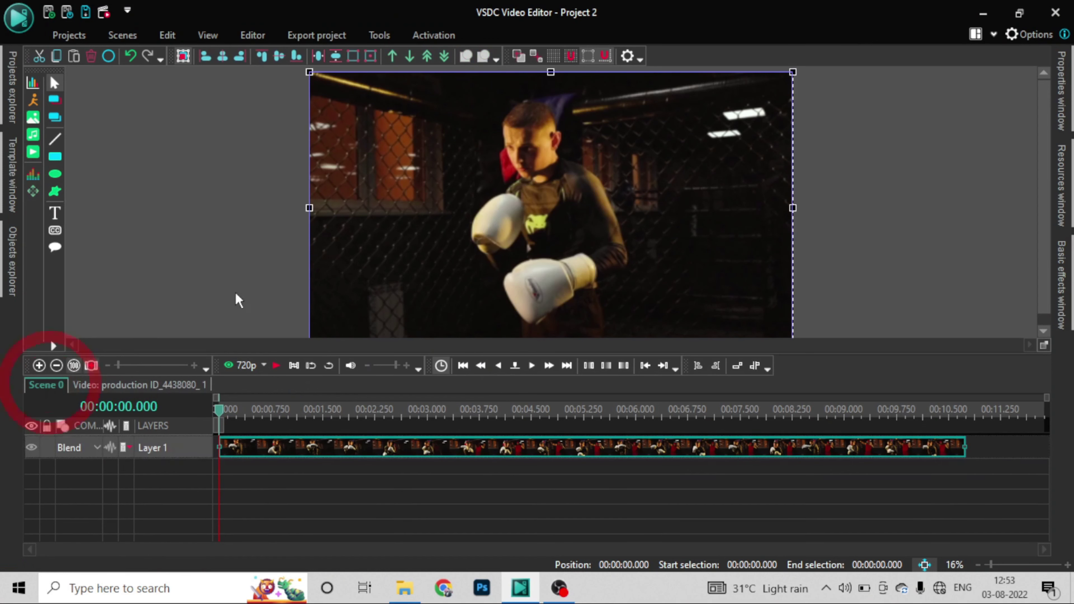
pyautogui.click(252, 36)
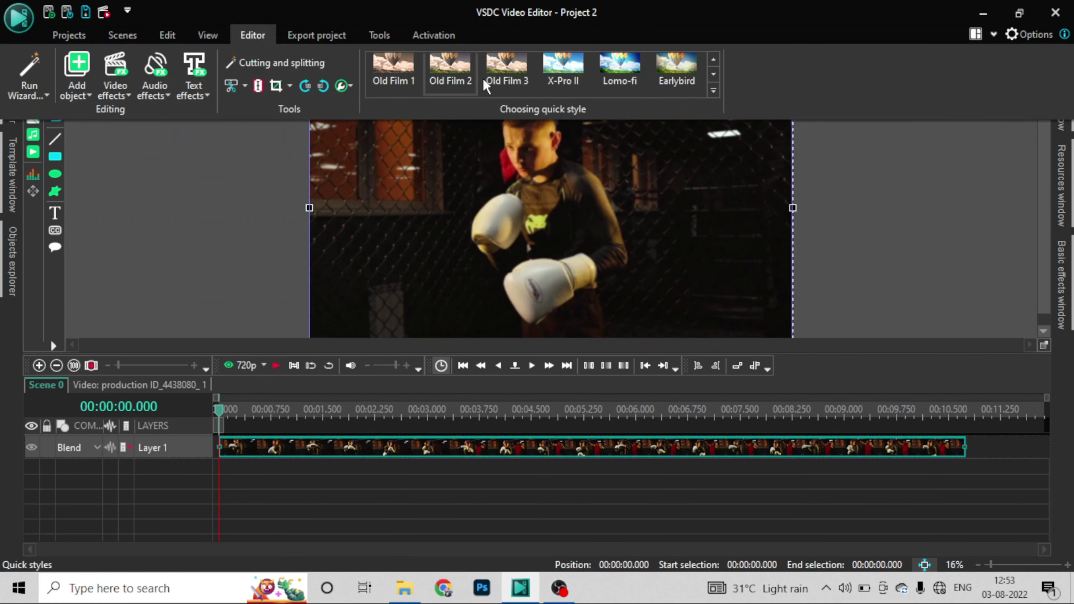
pyautogui.click(715, 60)
pyautogui.click(715, 60)
pyautogui.click(715, 60)
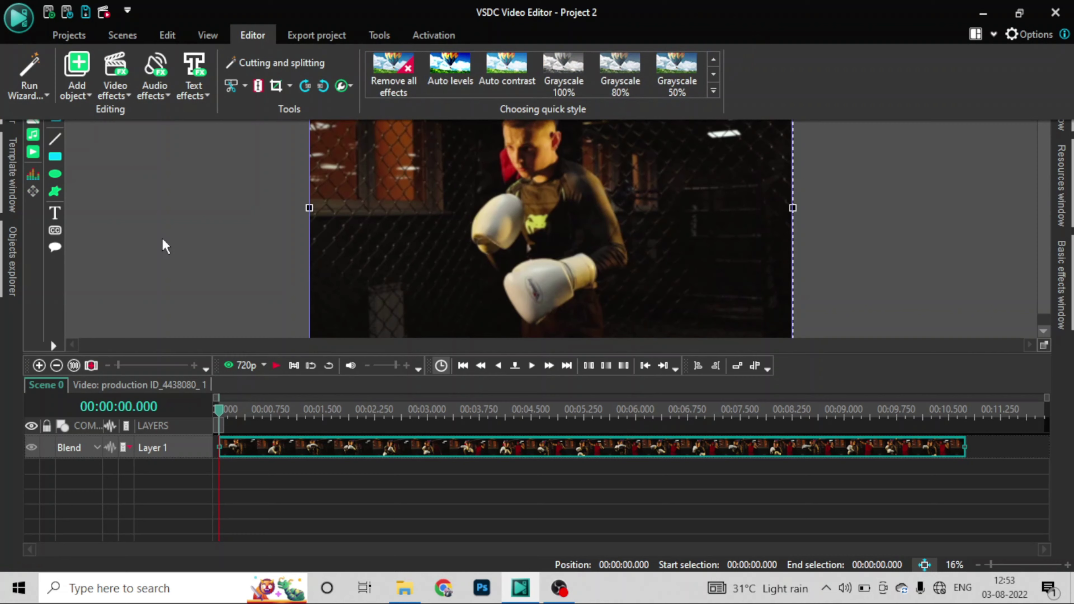
pyautogui.doubleClick(247, 28)
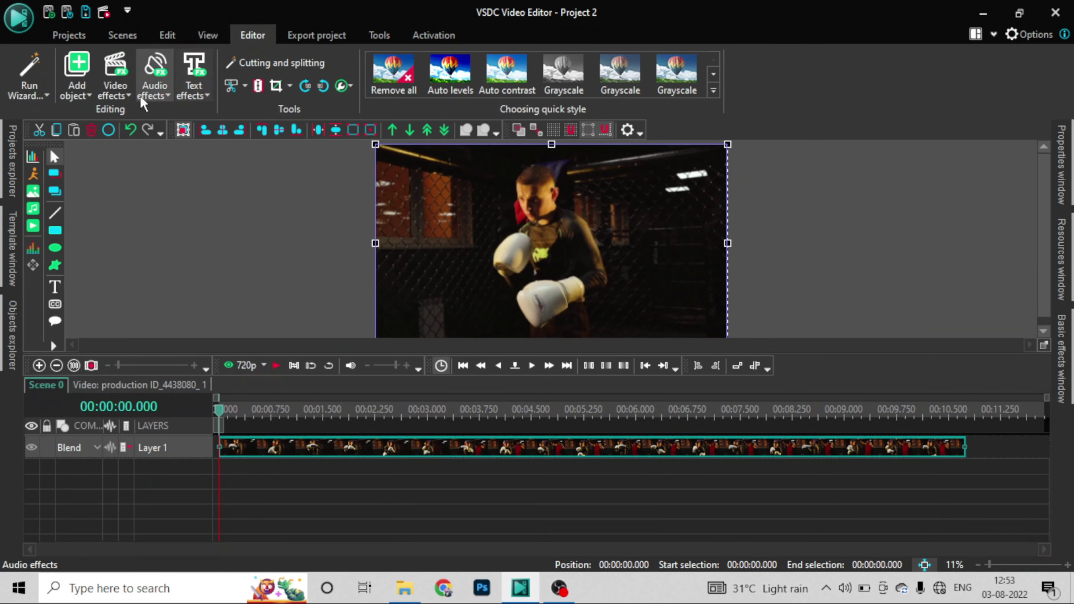
pyautogui.click(117, 100)
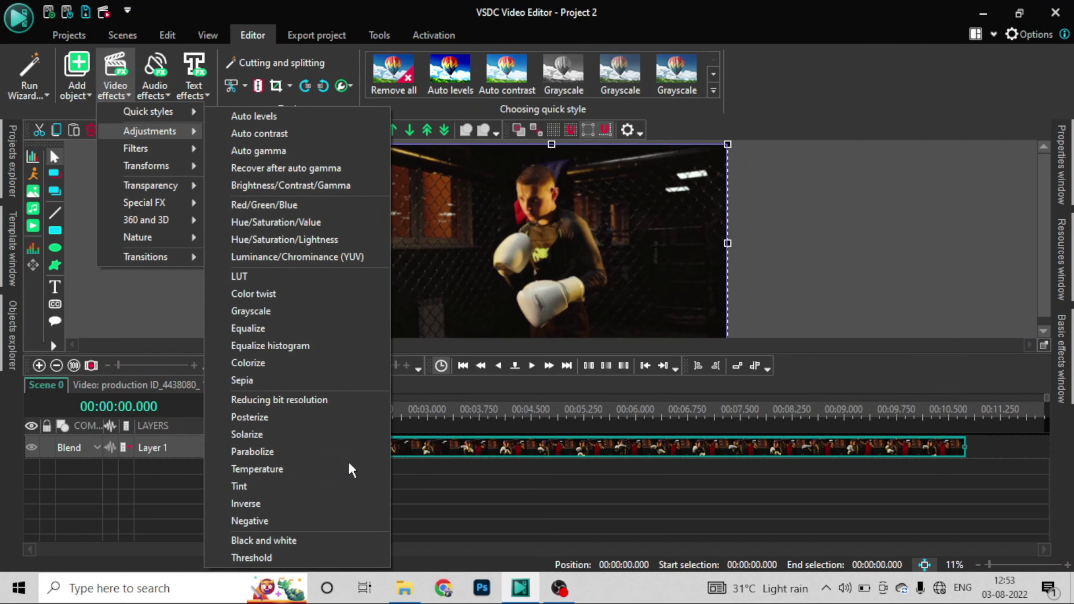
pyautogui.click(85, 265)
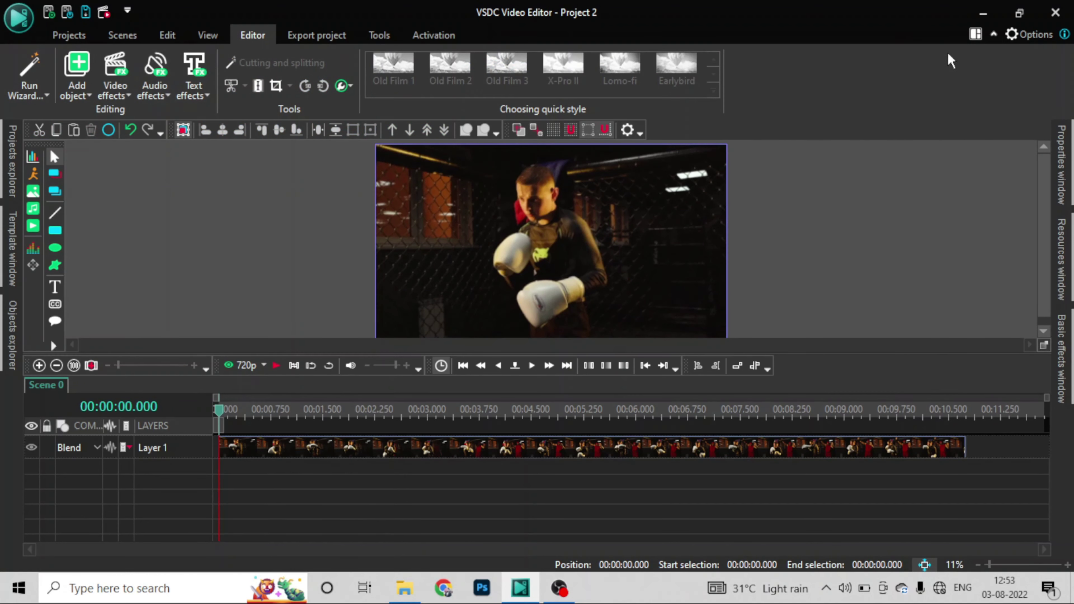
pyautogui.click(995, 34)
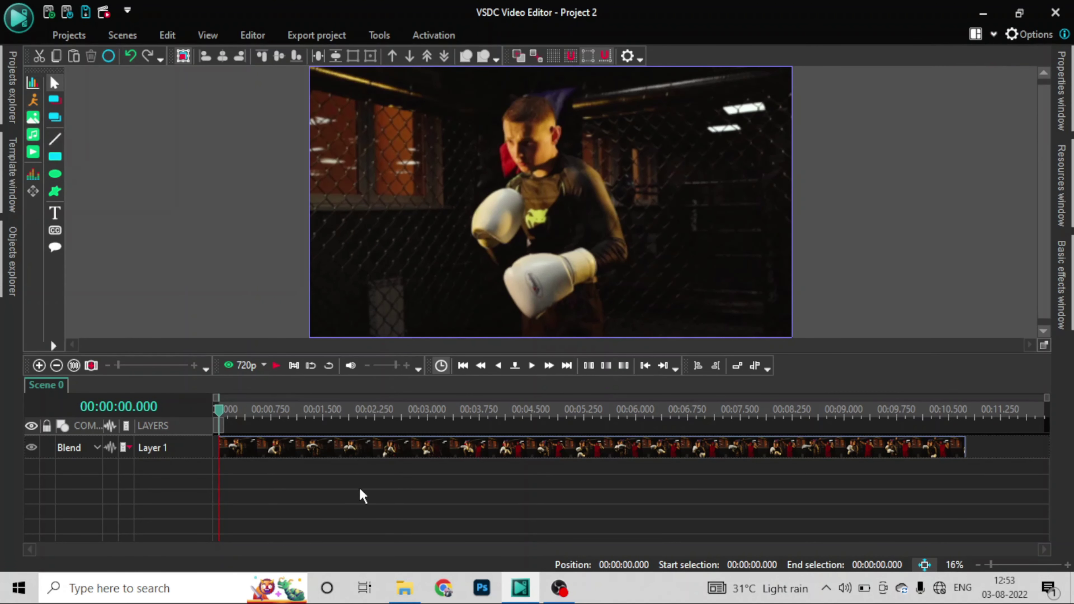
pyautogui.click(350, 449)
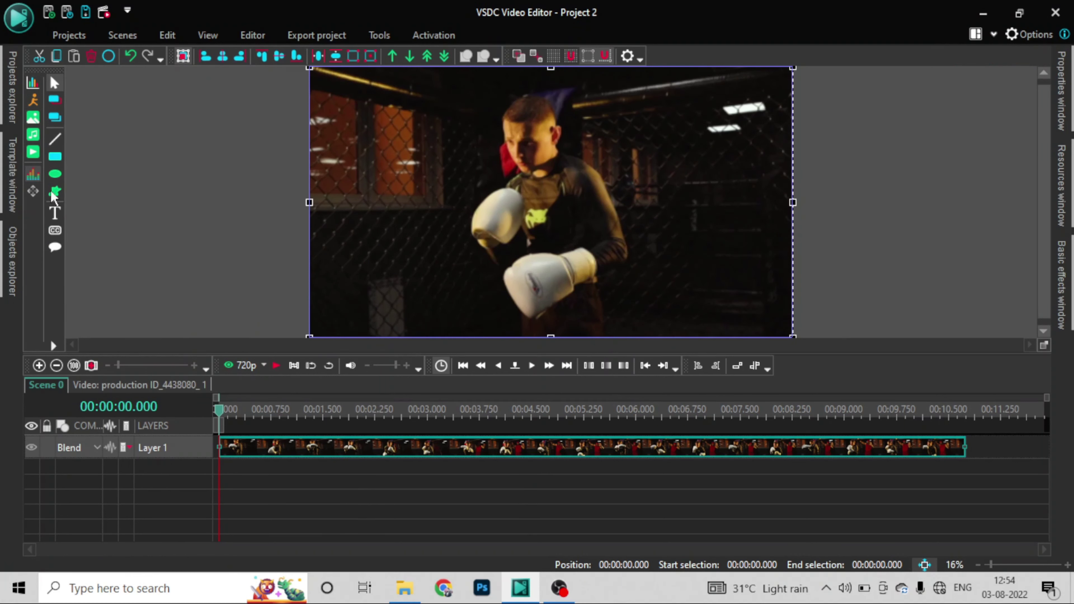